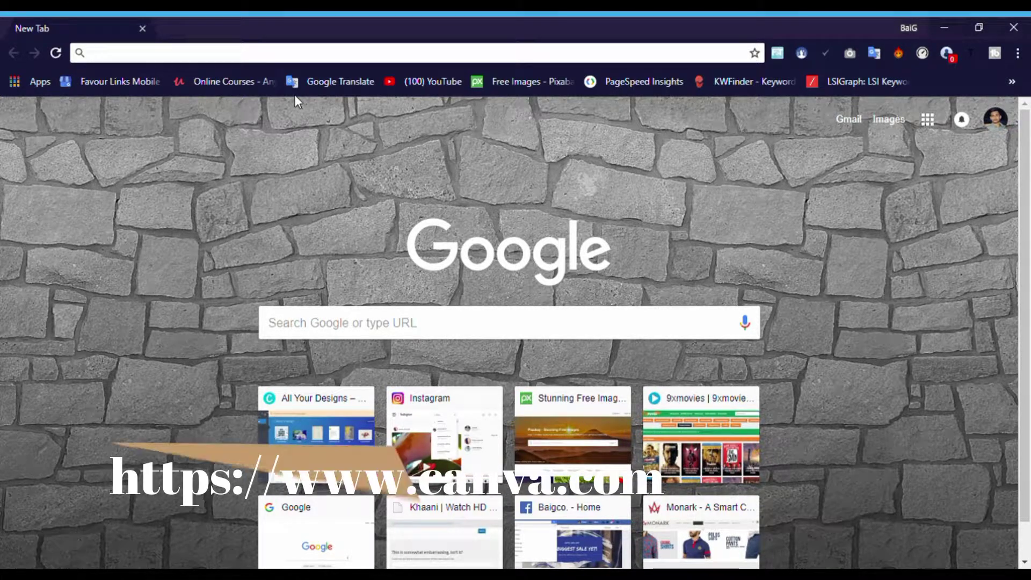
Step: Go to canva.com in Chrome via the address-bar autocomplete to reach the Canva home page
type("canva.com")
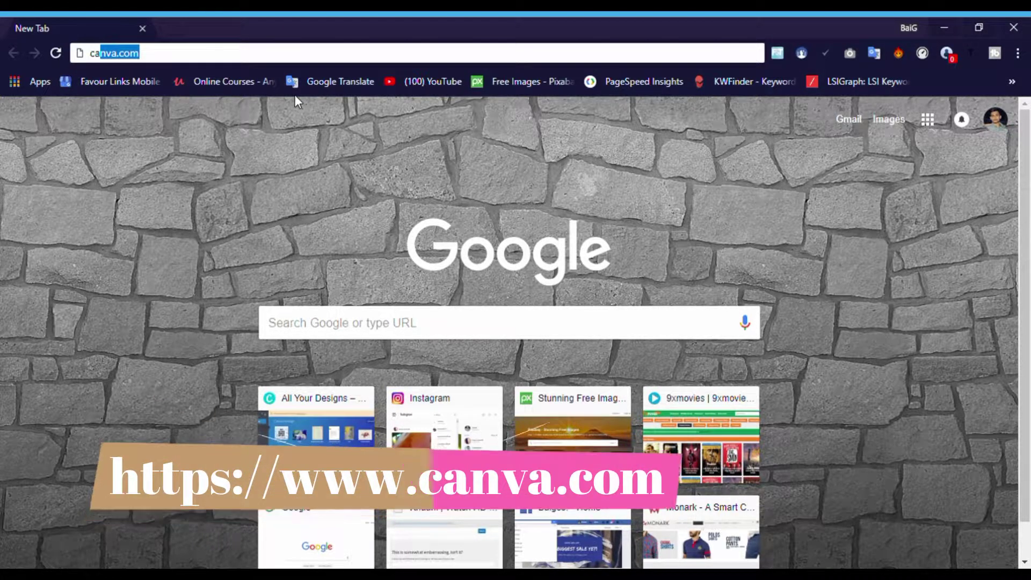
key("Return")
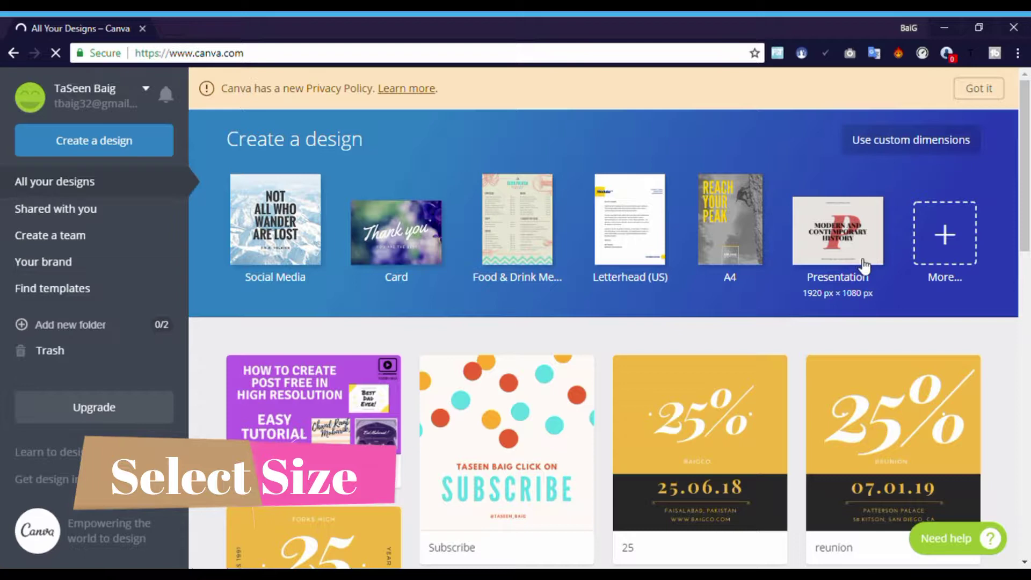
Step: Create a new 16:9 Presentation design and fill its page with the purple background swatch
left_click(859, 260)
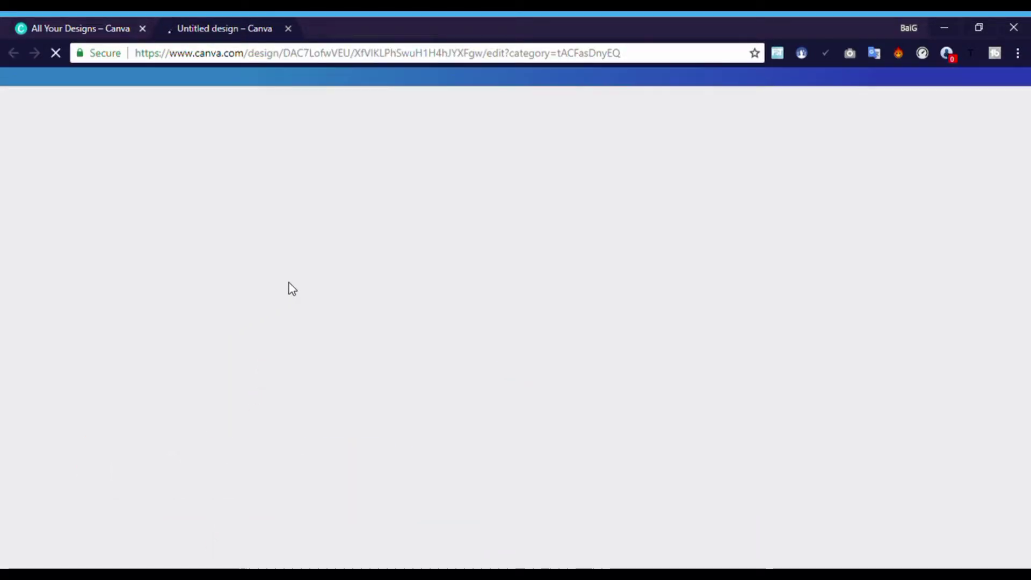
left_click(32, 346)
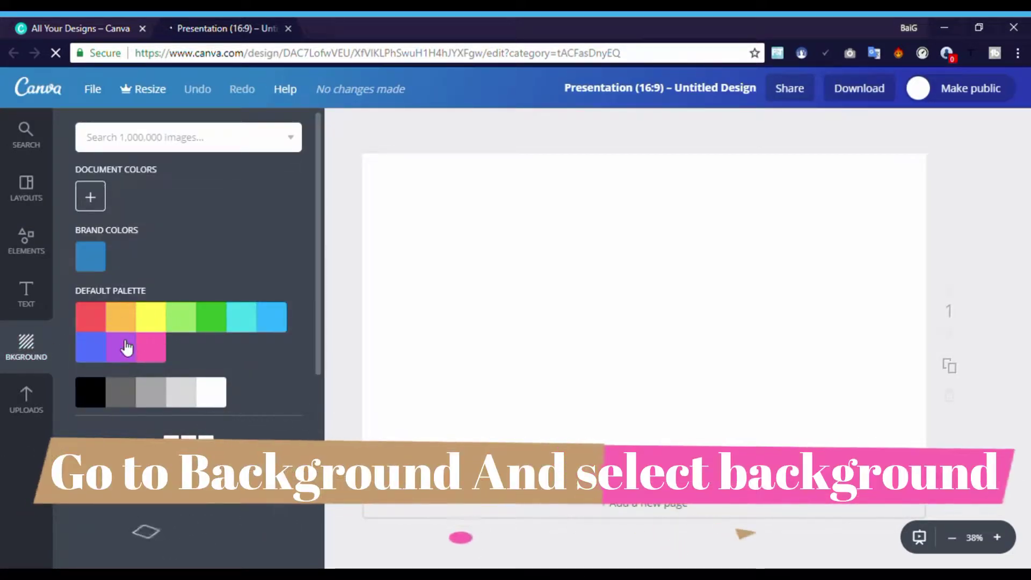
left_click(132, 349)
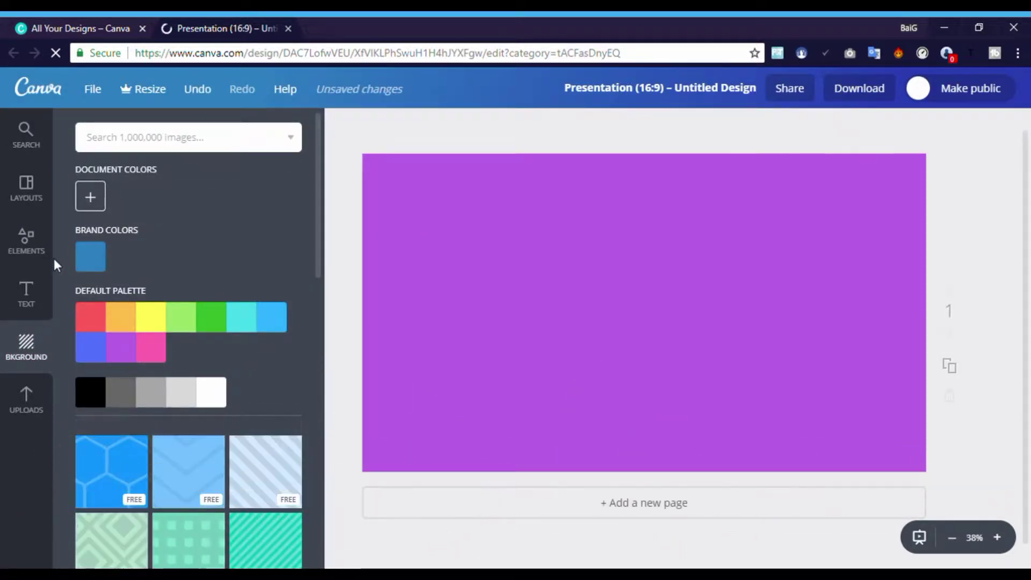
left_click(24, 310)
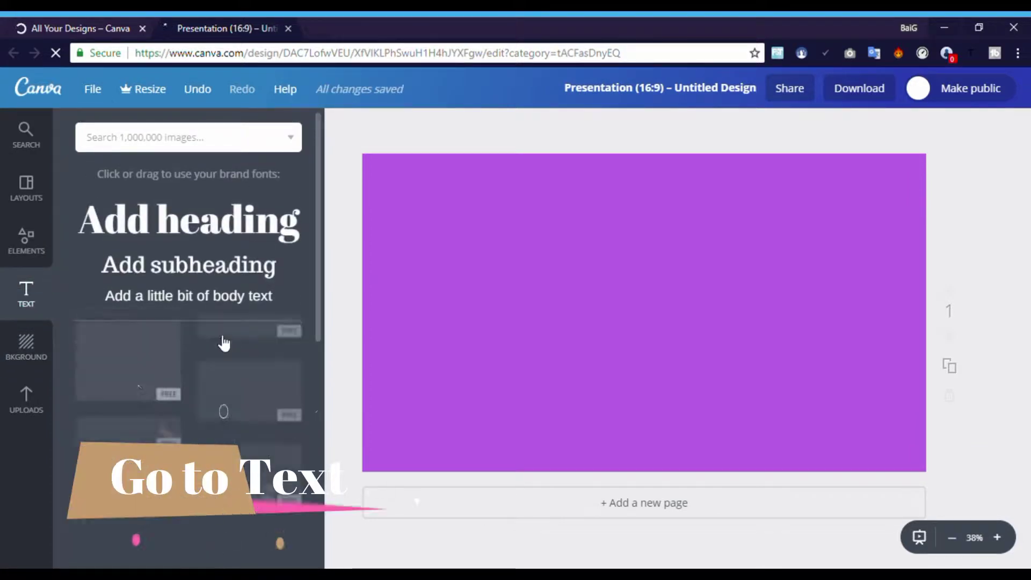
Step: Add the FARM TO TABLE text template at page centre and duplicate it
scroll(217, 334, "down", 2)
scroll(217, 334, "down", 1)
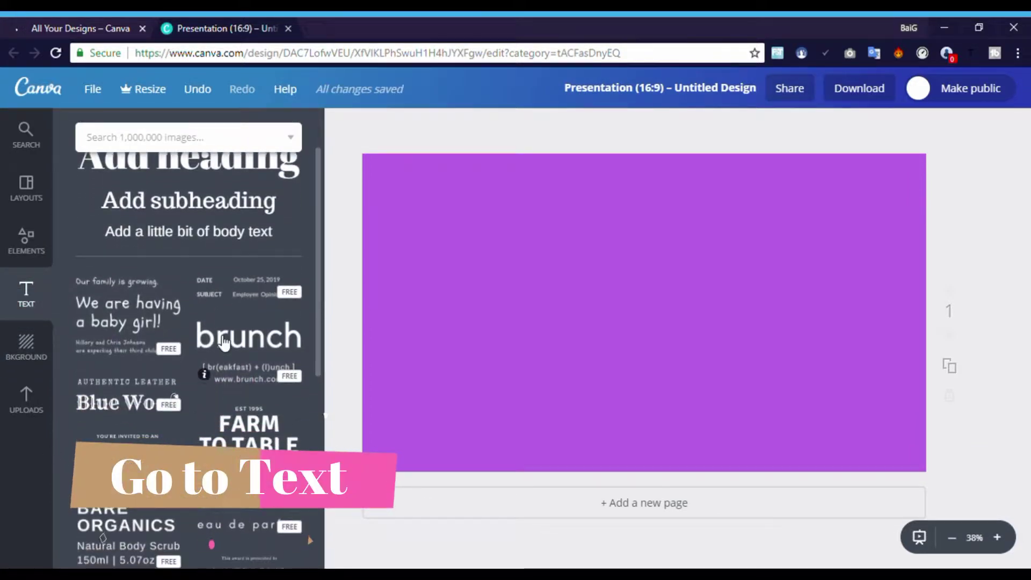
scroll(269, 422, "up", 2)
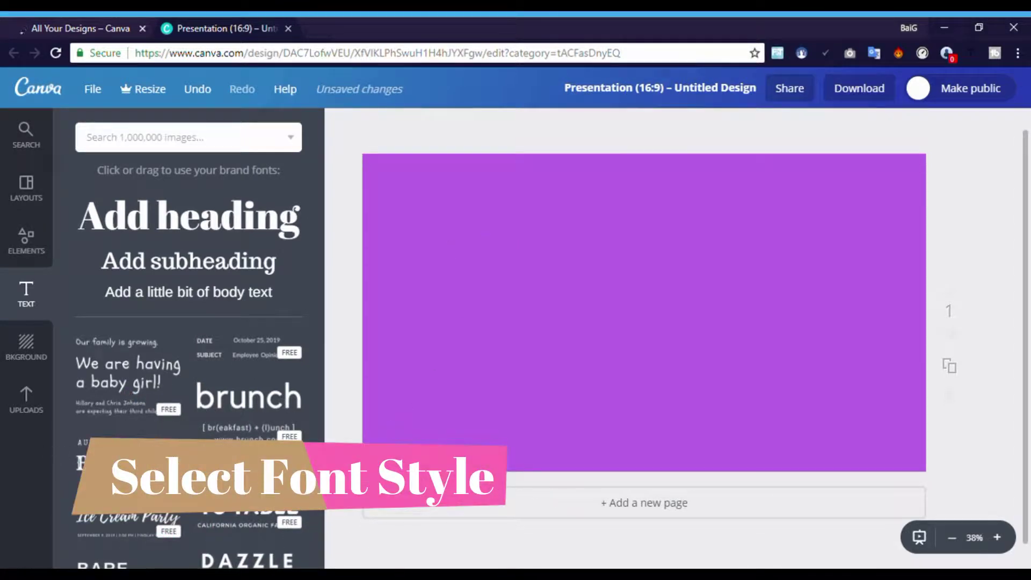
left_click(247, 507)
left_click_drag(633, 311, 666, 312)
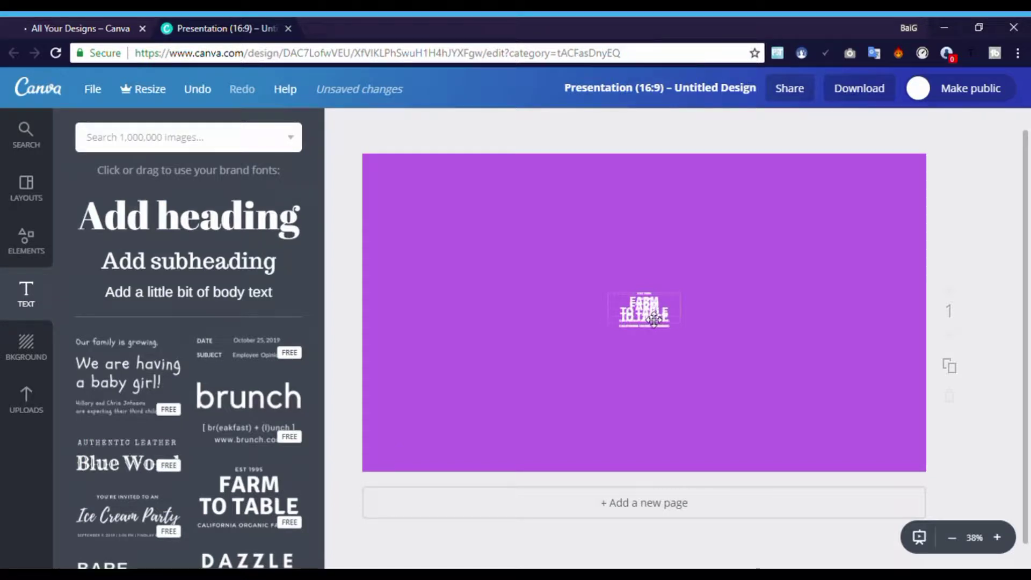
left_click(655, 319)
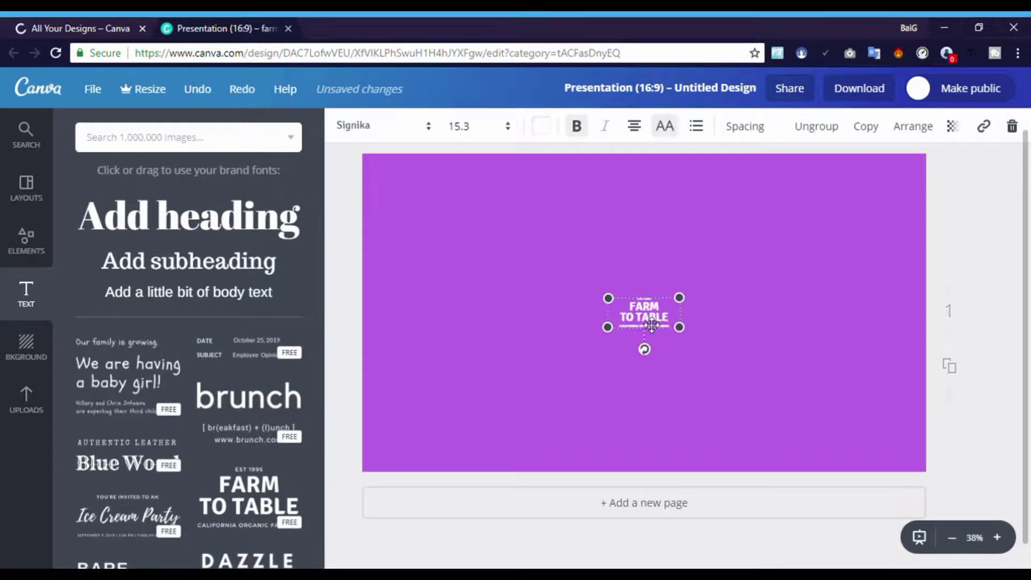
key("ctrl+d")
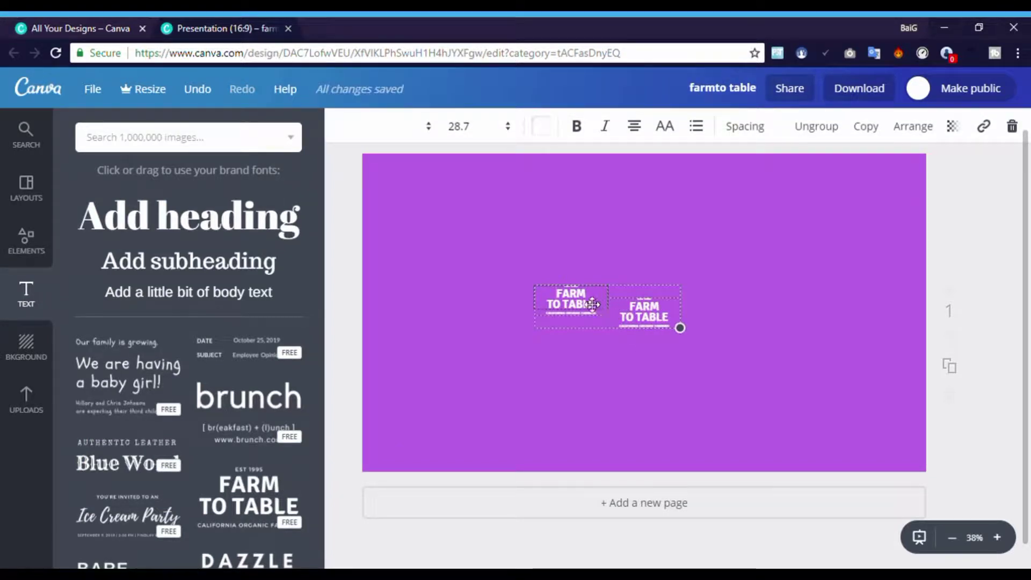
Step: Remove the FARM TO TABLE copies and re-add a single FARM TO TABLE template
left_click(580, 357)
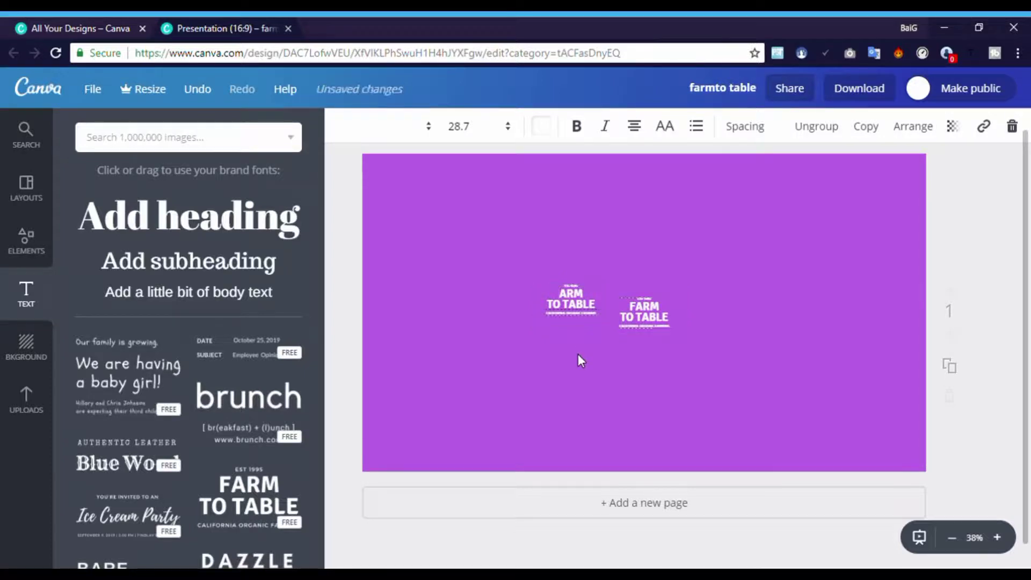
left_click(645, 320)
key("ctrl+a")
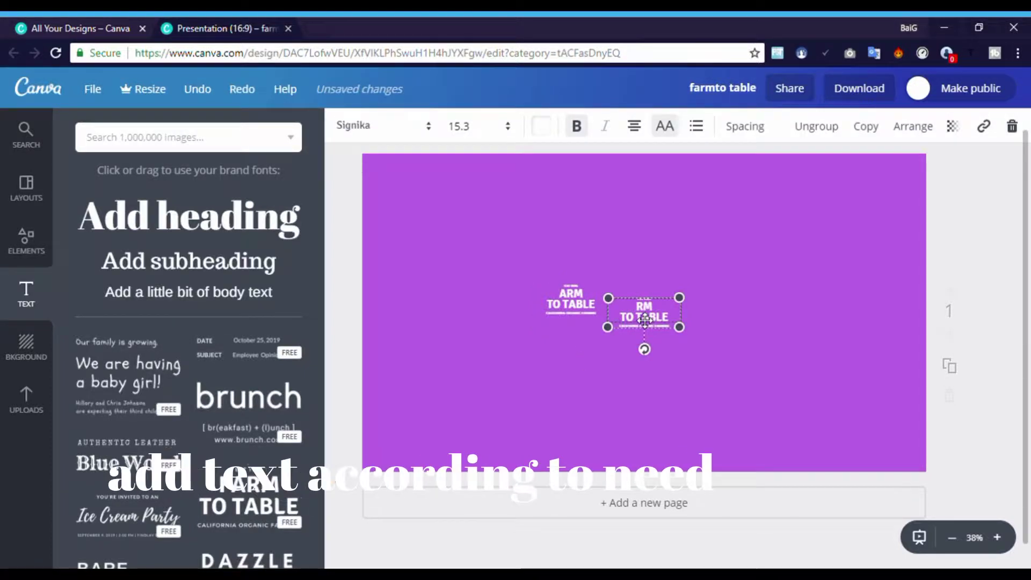
key("BackSpace")
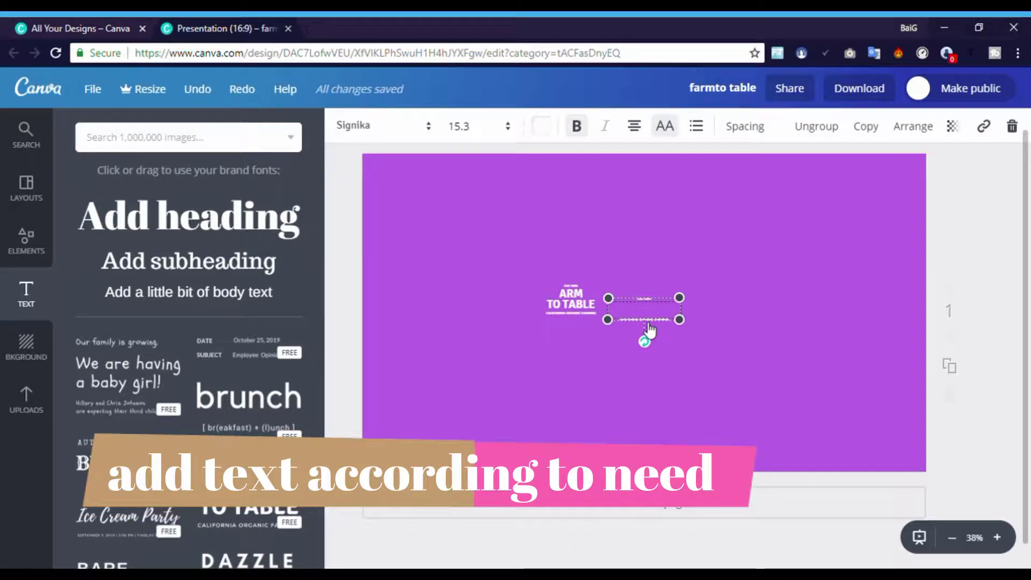
key("ctrl+z")
left_click(652, 327)
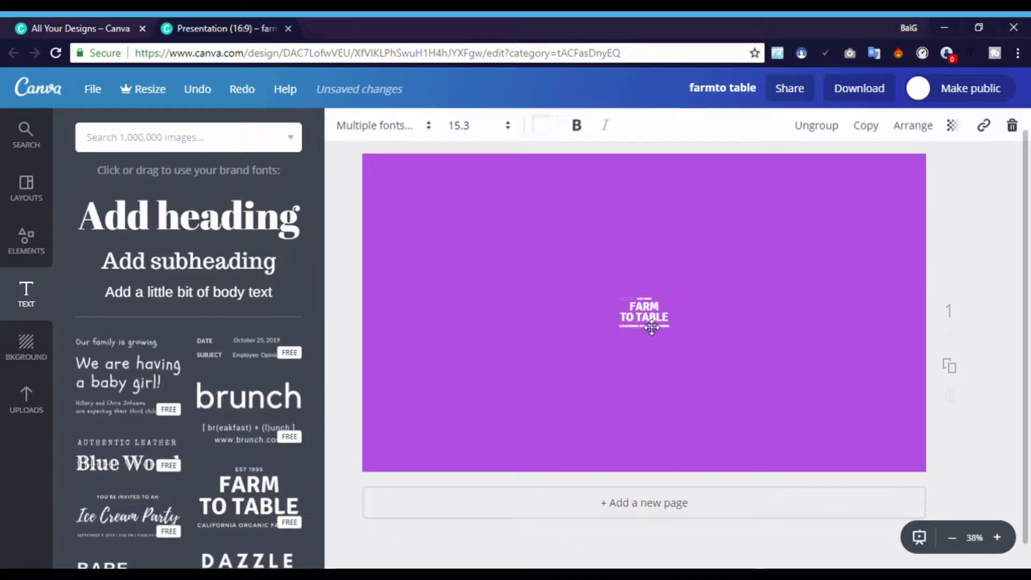
key("Delete")
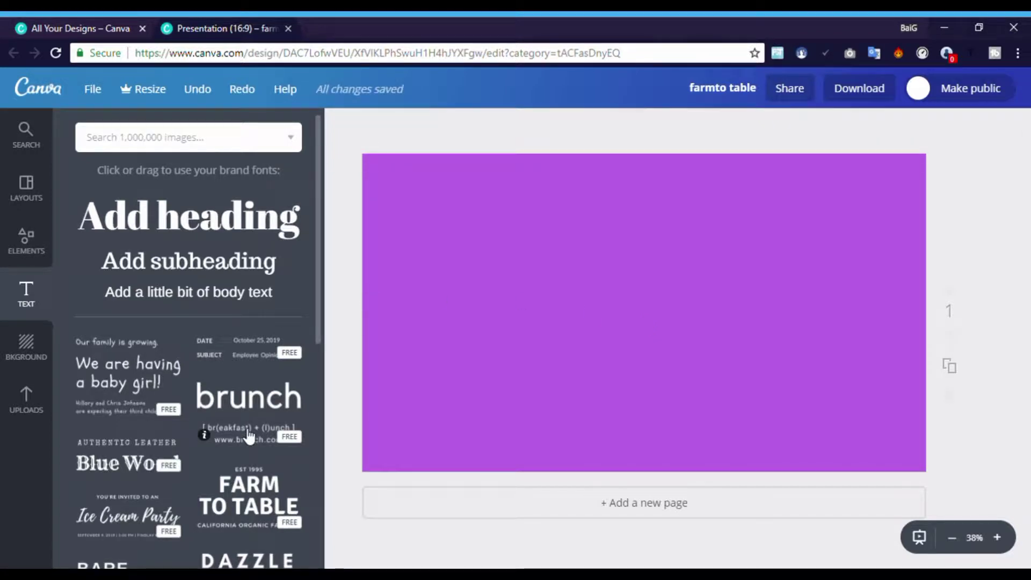
left_click(231, 490)
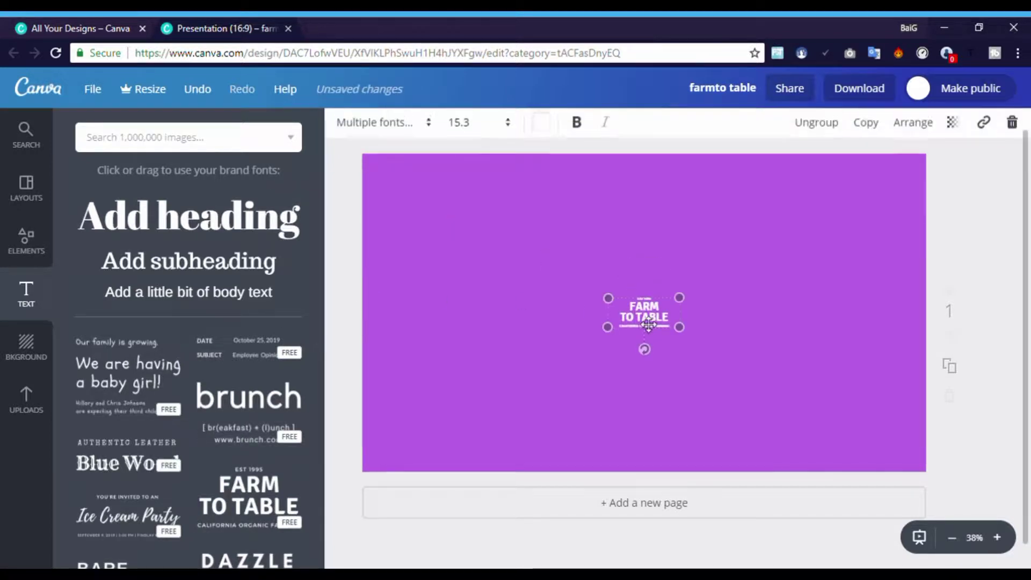
Step: Enlarge the text, move it up-left, retitle it 'HOW TO CREATE THUMBNAIL YOUTUBE' and select the tagline
left_click_drag(739, 394, 847, 472)
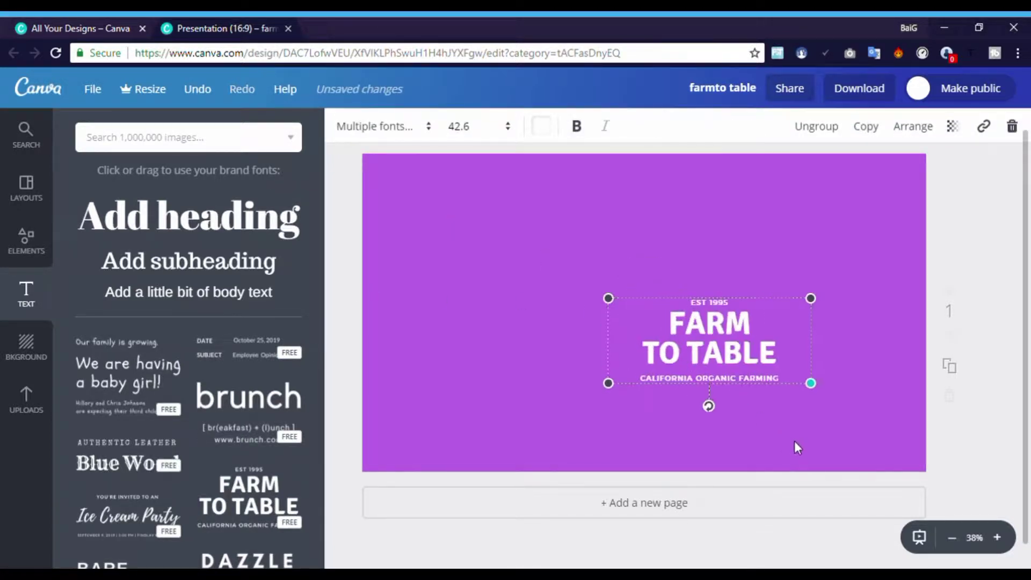
mouse_move(768, 322)
left_mouse_down()
mouse_move(565, 234)
mouse_move(566, 223)
left_mouse_up()
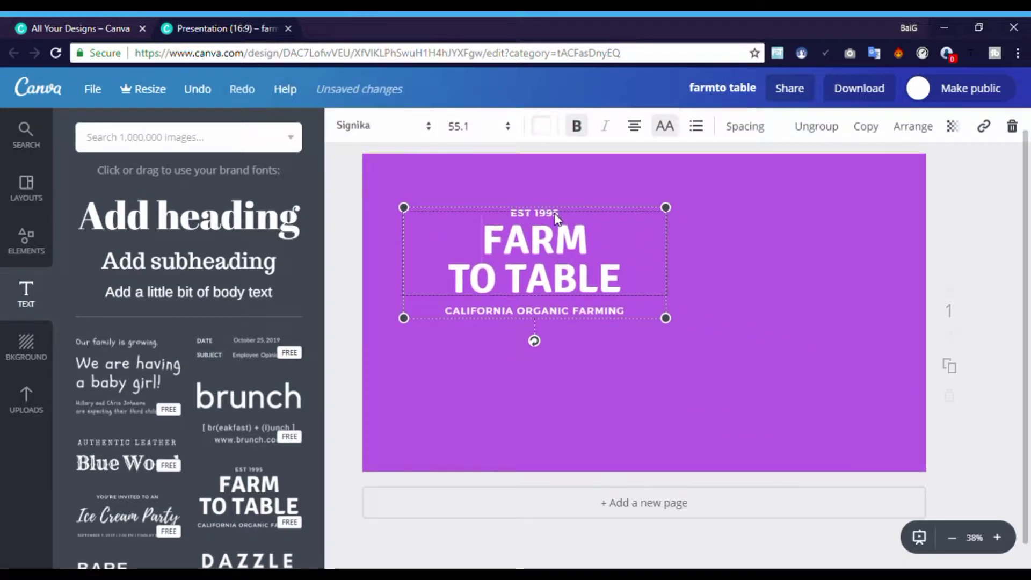
double_click(558, 244)
type("H")
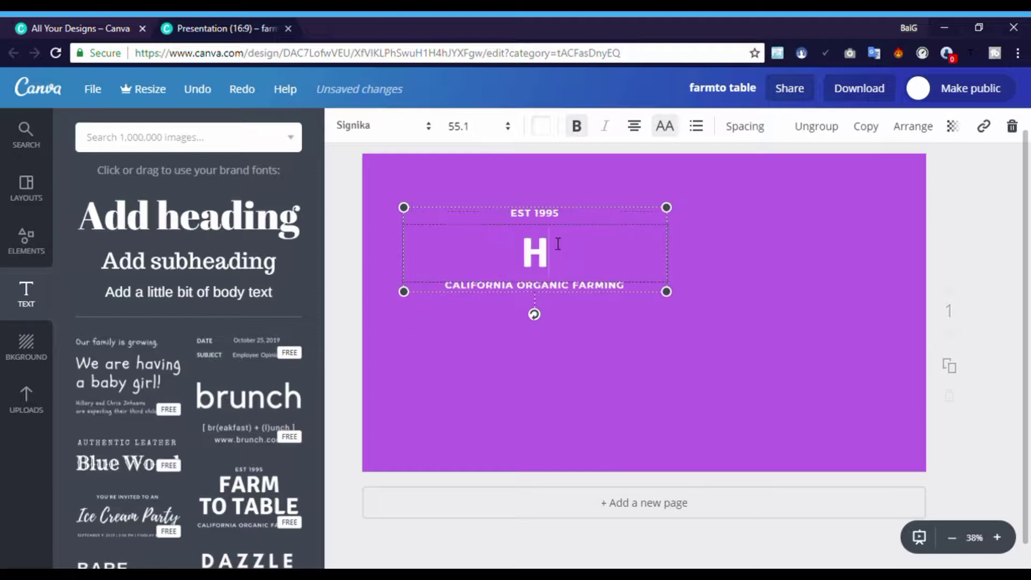
type("OW TO")
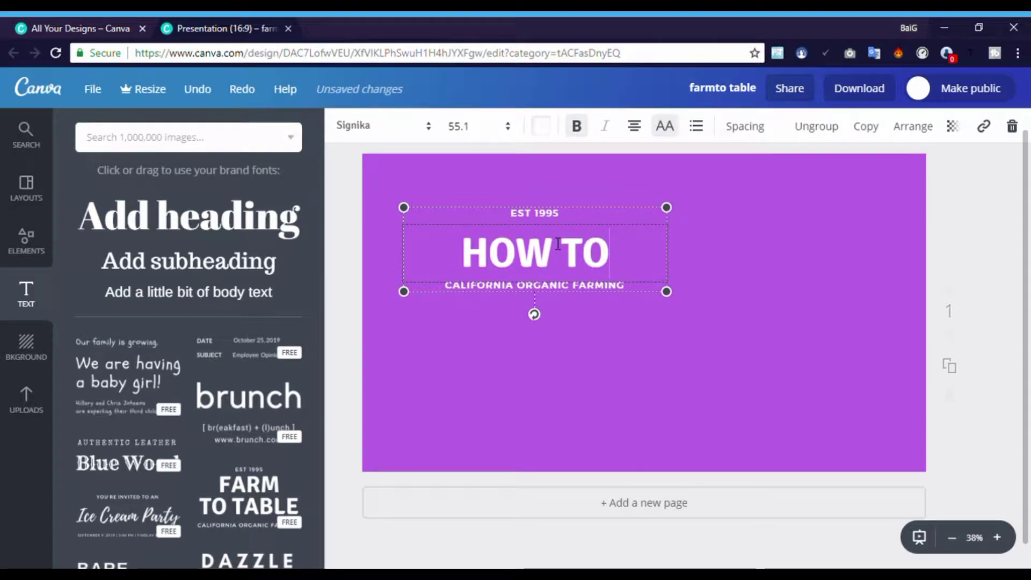
type(" CREAT")
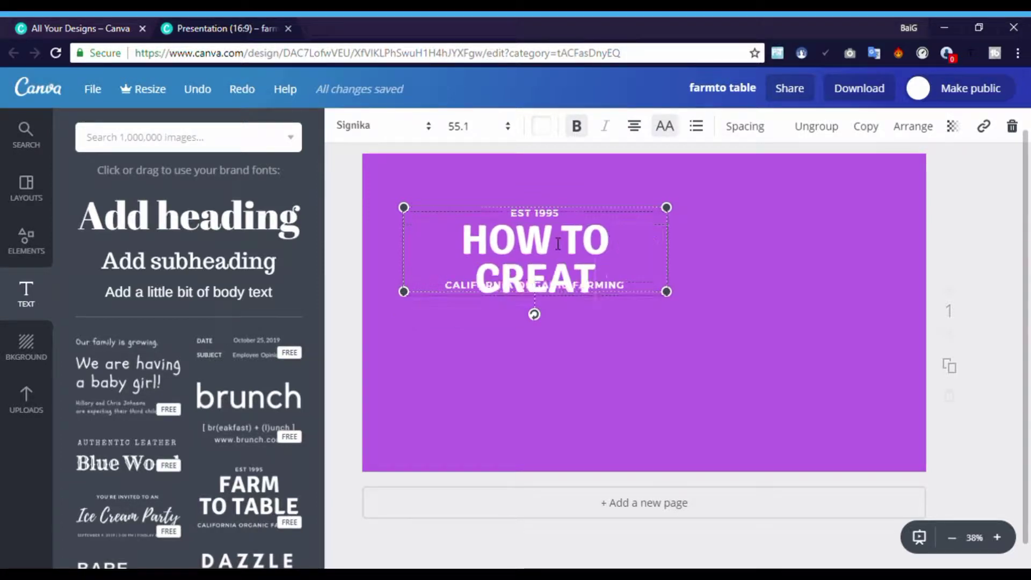
type("E THUMBNAIL YOUTUBE")
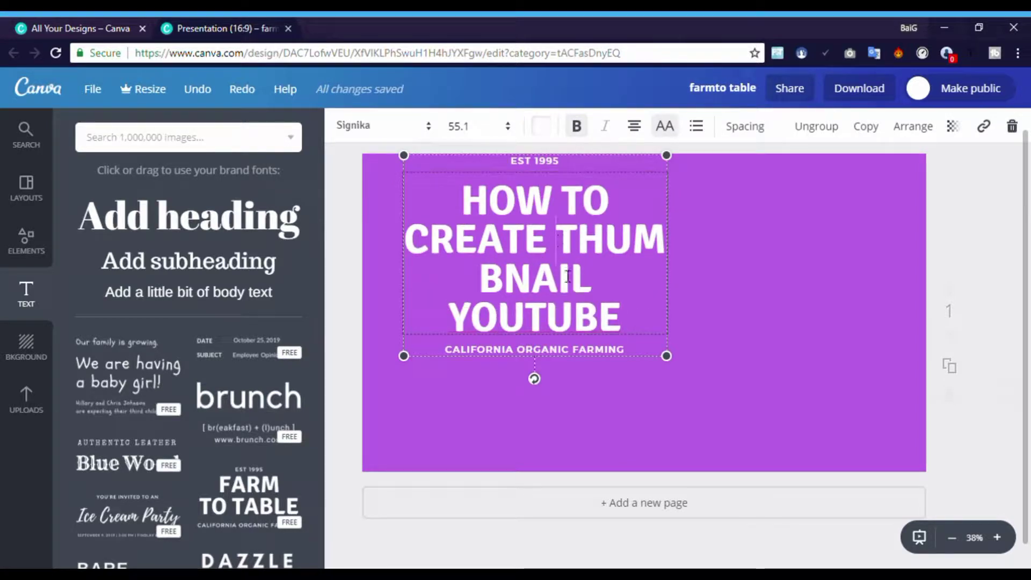
left_click(559, 360)
key("ctrl+a")
Step: Delete the CALIFORNIA ORGANIC FARMING tagline and select the EST 1995 line
key("BackSpace")
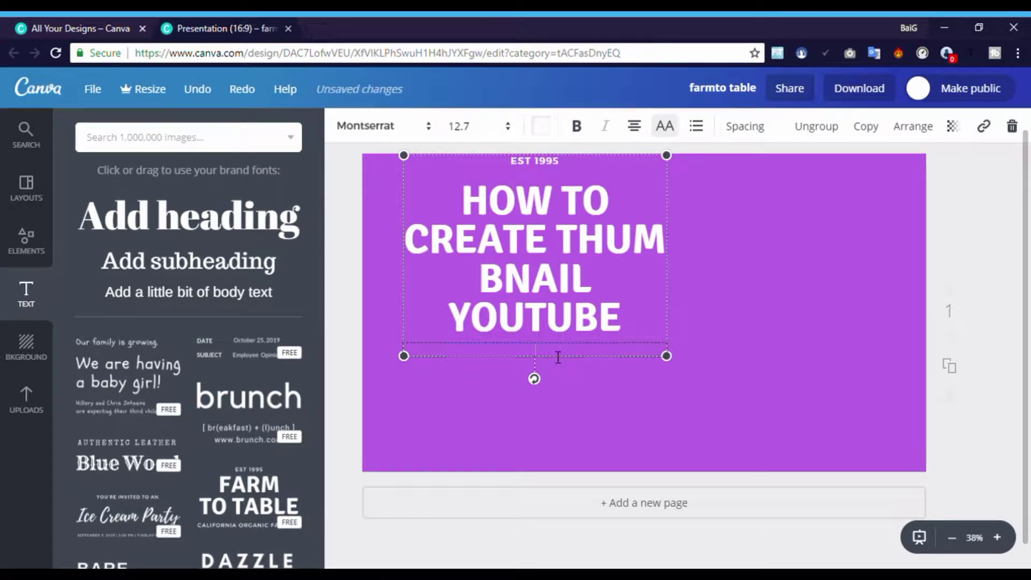
scroll(558, 357, "up", 1)
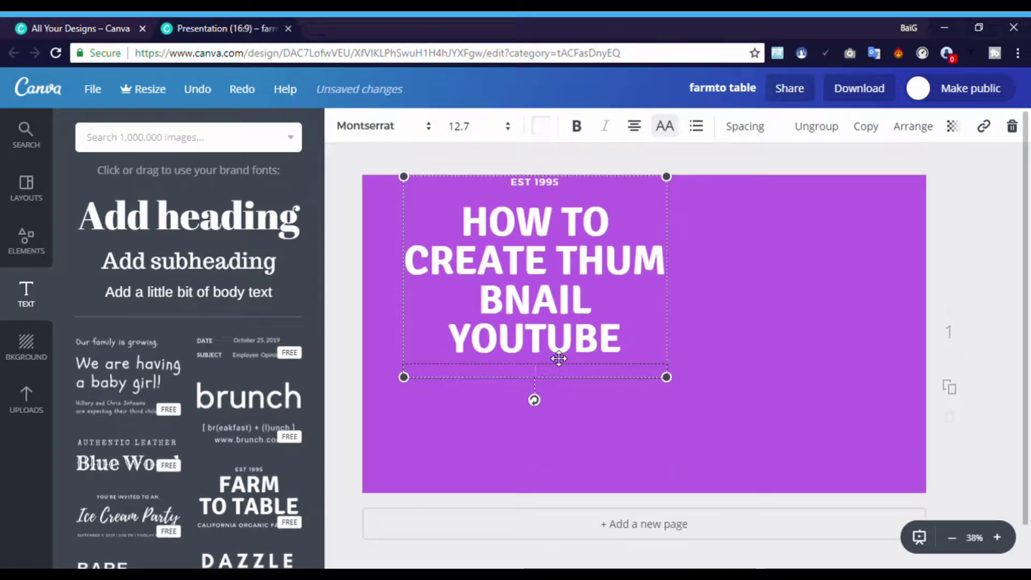
left_click(548, 184)
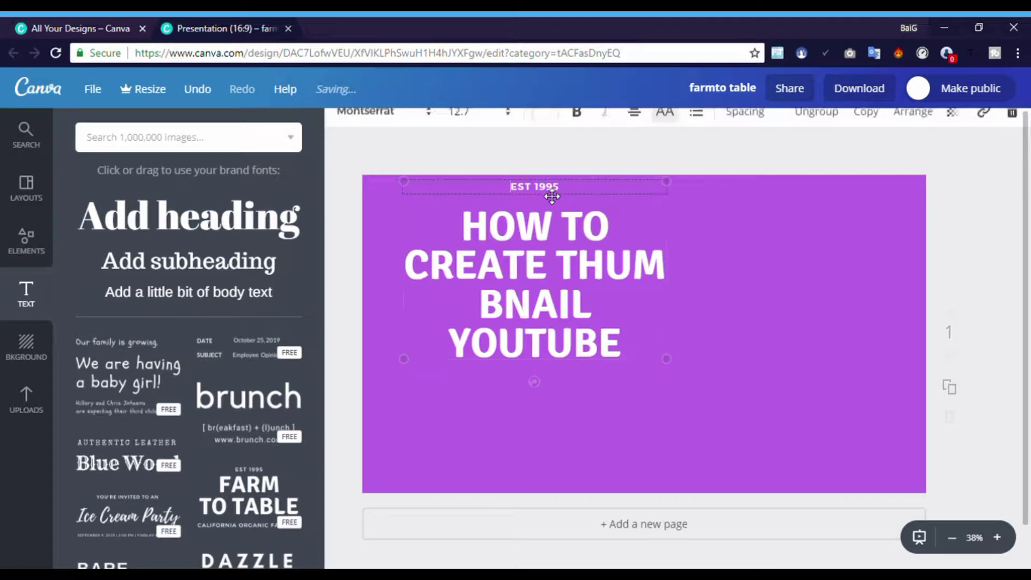
left_click(552, 197)
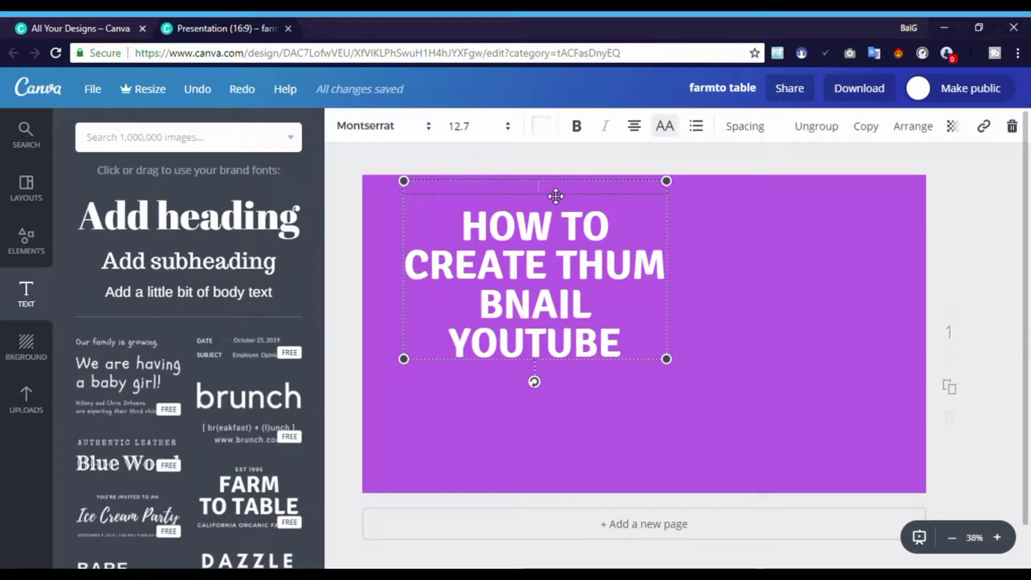
Step: Widen the heading so CREATE THUMBNAIL fits one line, and move it to the upper left
left_click(638, 280)
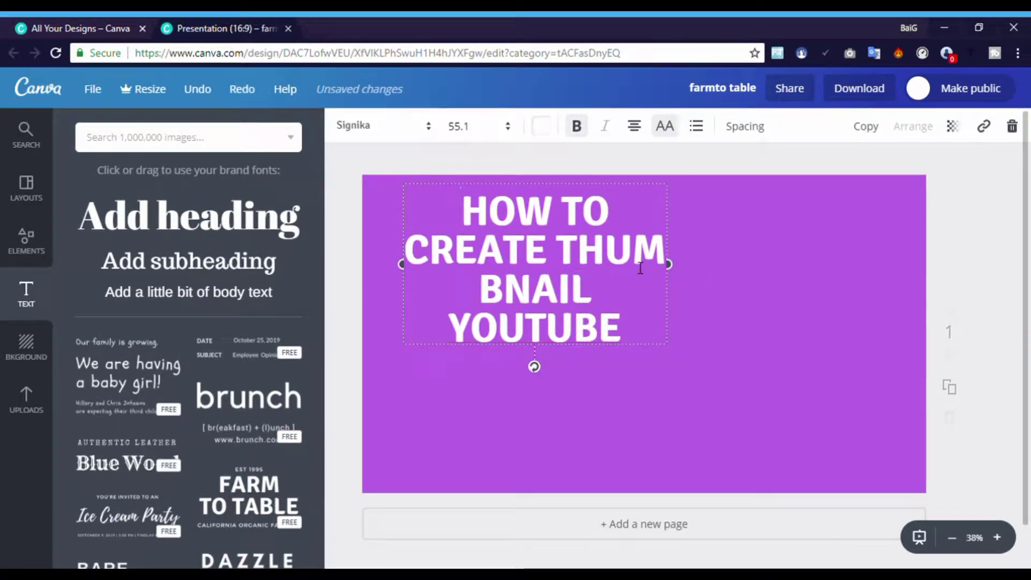
left_click_drag(681, 271, 737, 266)
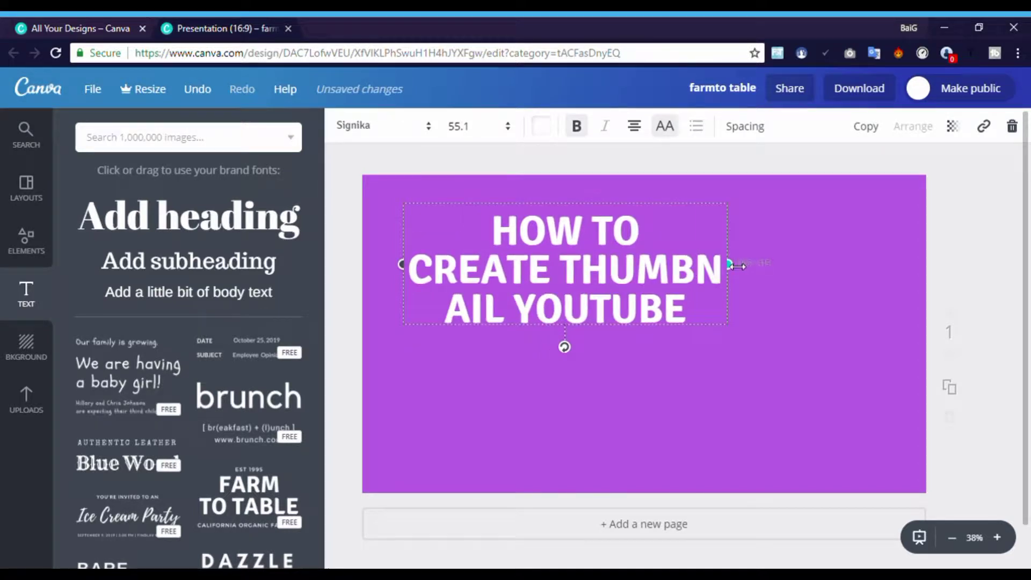
left_click_drag(598, 278, 566, 264)
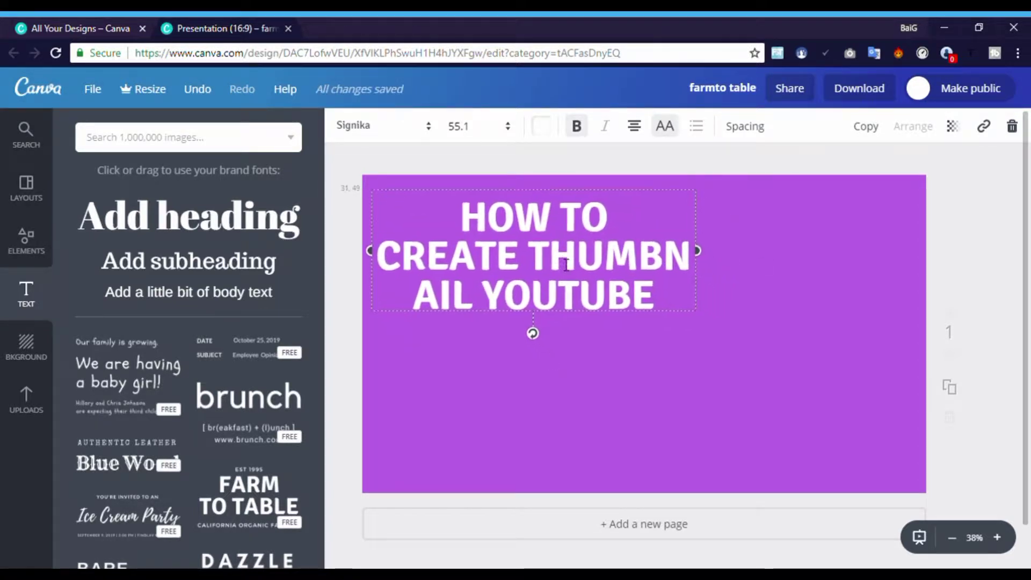
left_click(684, 403)
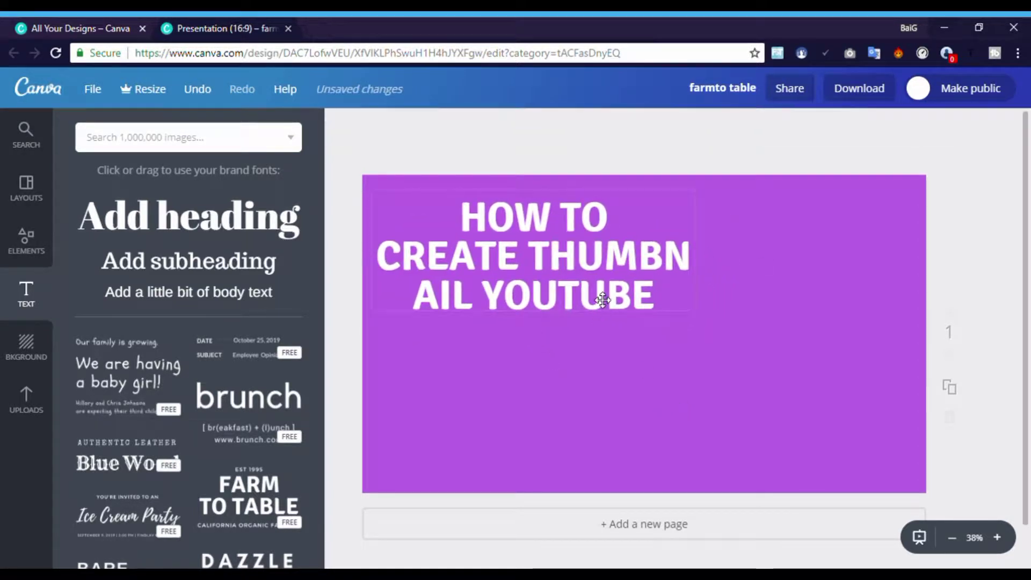
left_click_drag(598, 299, 602, 313)
left_click(579, 383)
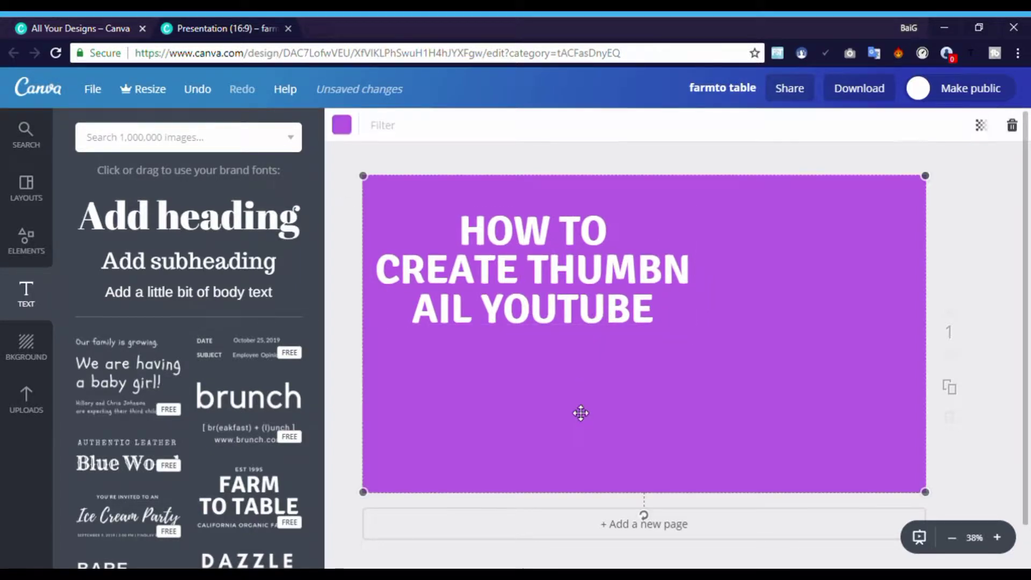
left_click(626, 293)
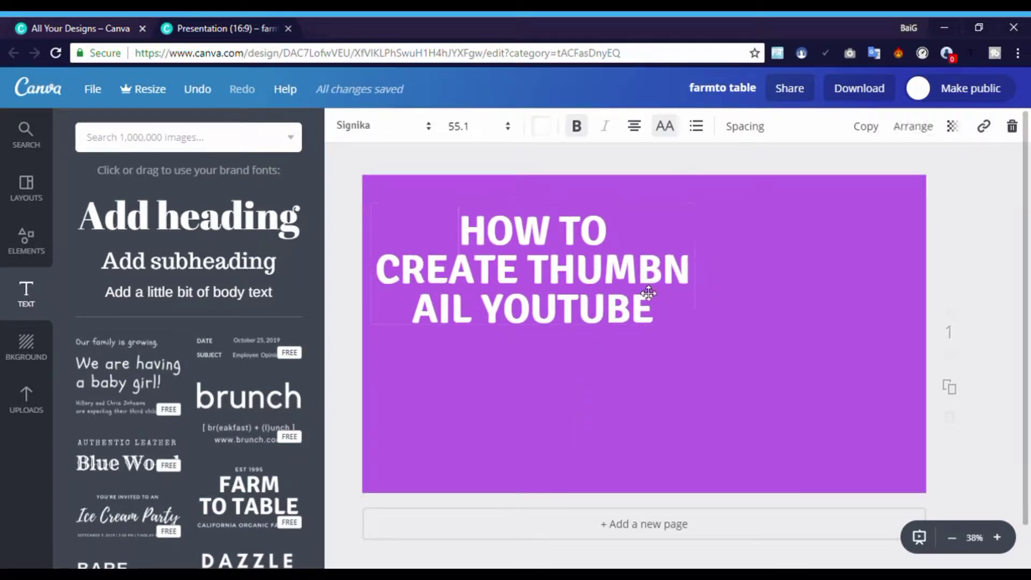
left_click_drag(699, 267, 760, 262)
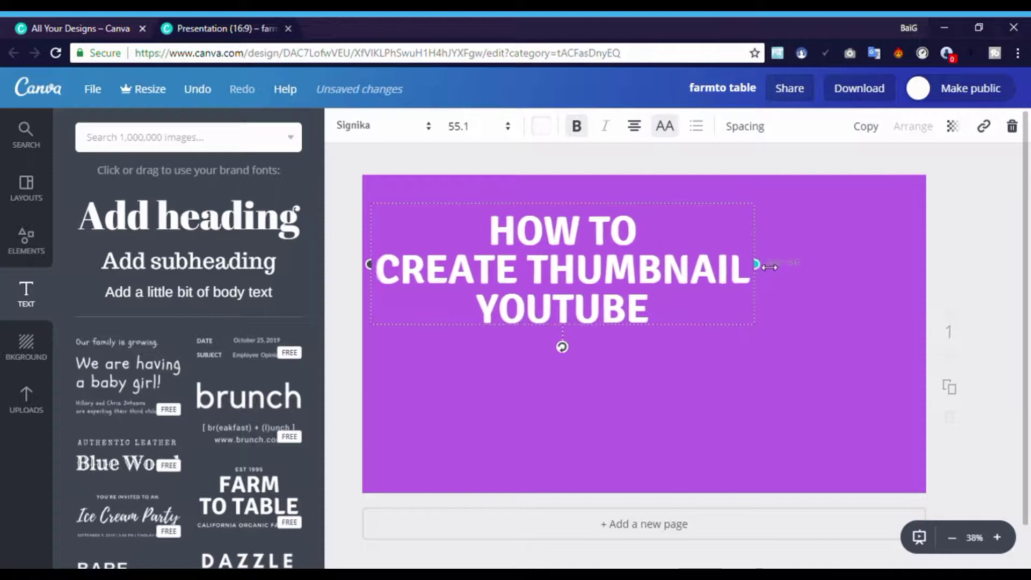
left_click_drag(644, 326, 644, 290)
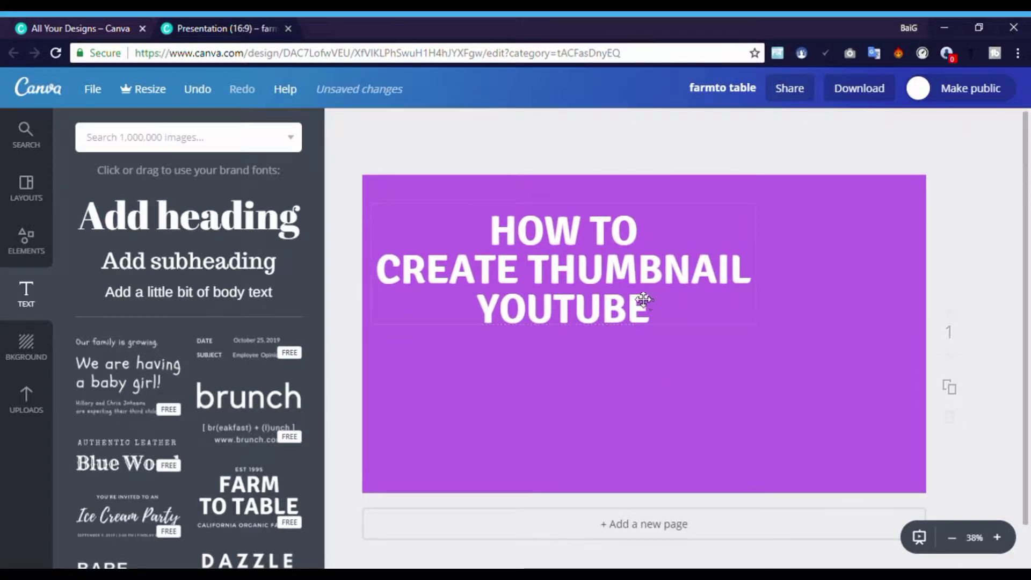
Step: Add a second FARM TO TABLE template, enlarge it and place it just below the heading
left_click(579, 430)
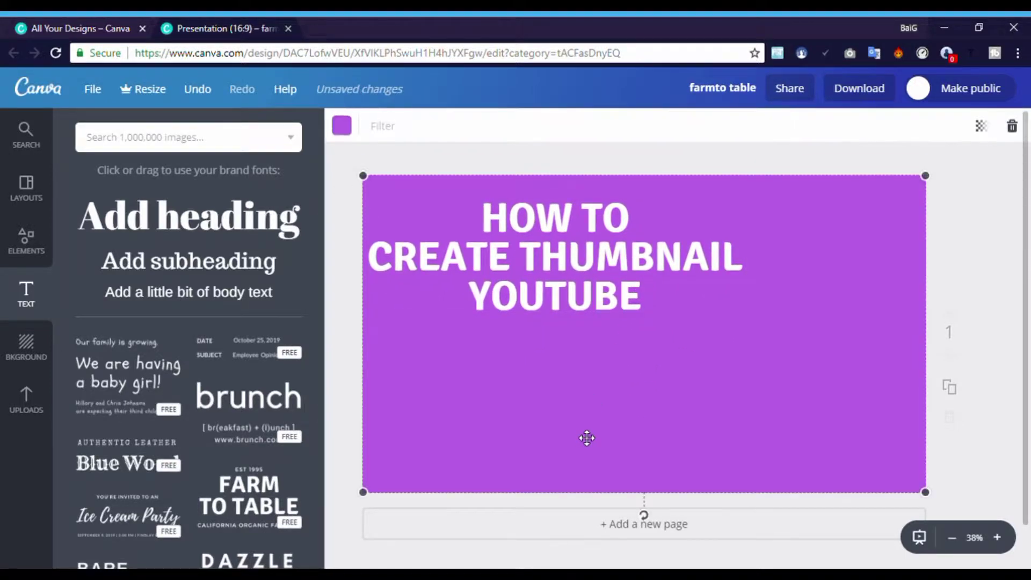
left_click(276, 502)
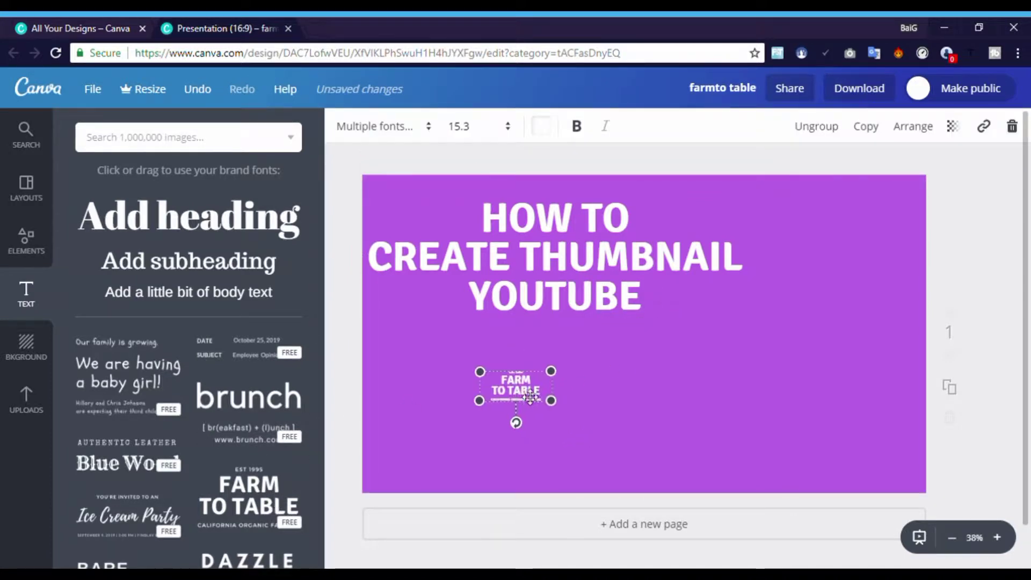
left_click_drag(666, 341, 496, 404)
double_click(497, 406)
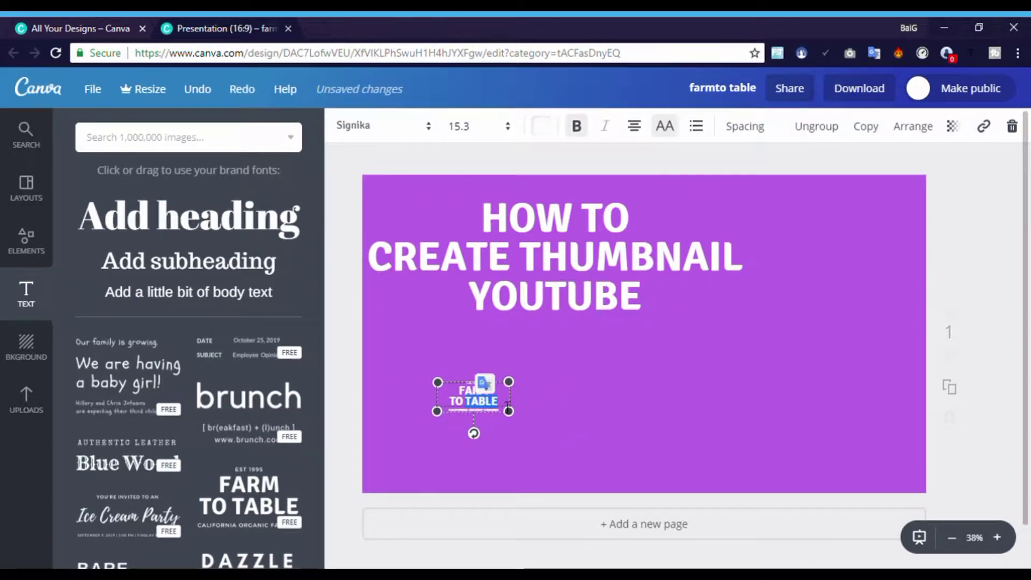
left_click(521, 427)
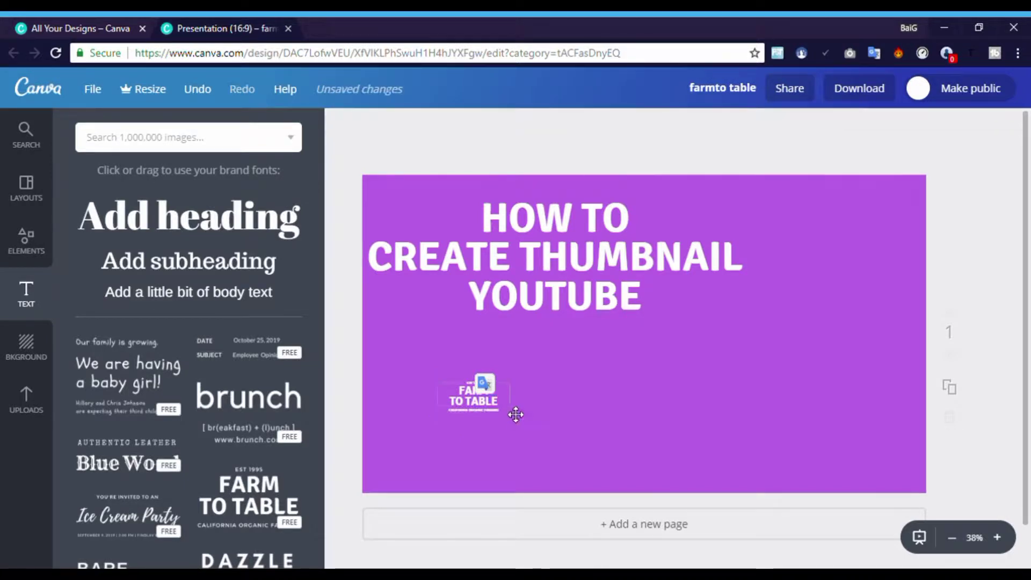
left_click(516, 415)
mouse_move(510, 413)
left_mouse_down()
mouse_move(618, 476)
mouse_move(628, 461)
left_mouse_up()
left_click_drag(572, 430, 571, 383)
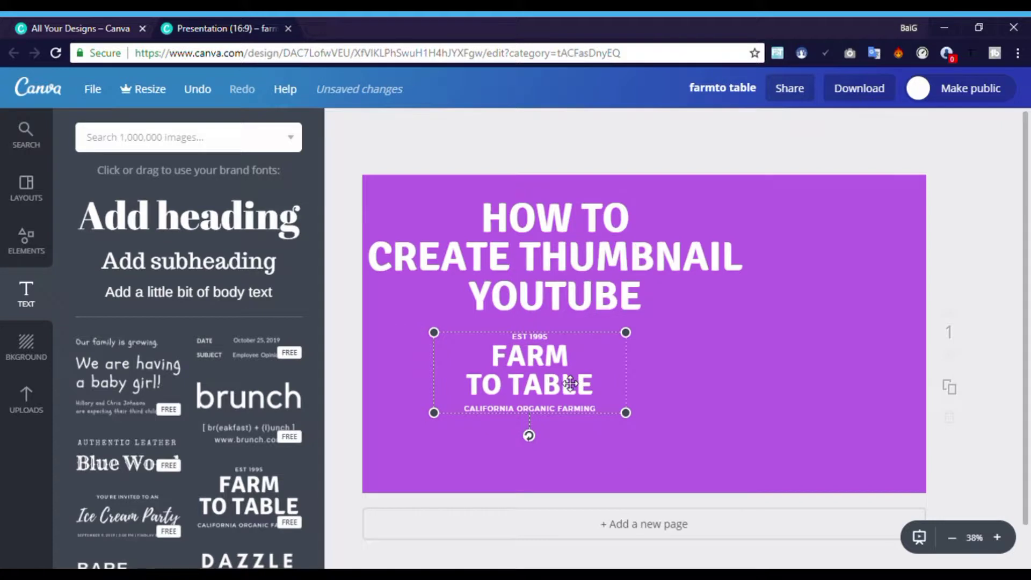
Step: Replace the second block's FARM TO TABLE wording with the text 'EASY TUTORAIL'
double_click(570, 383)
key("ctrl+a")
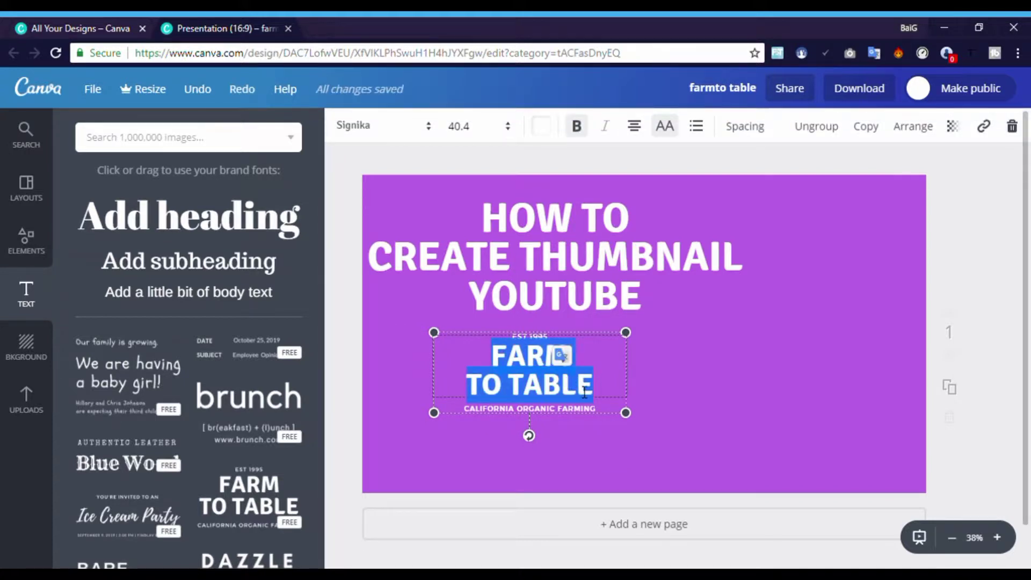
key("BackSpace")
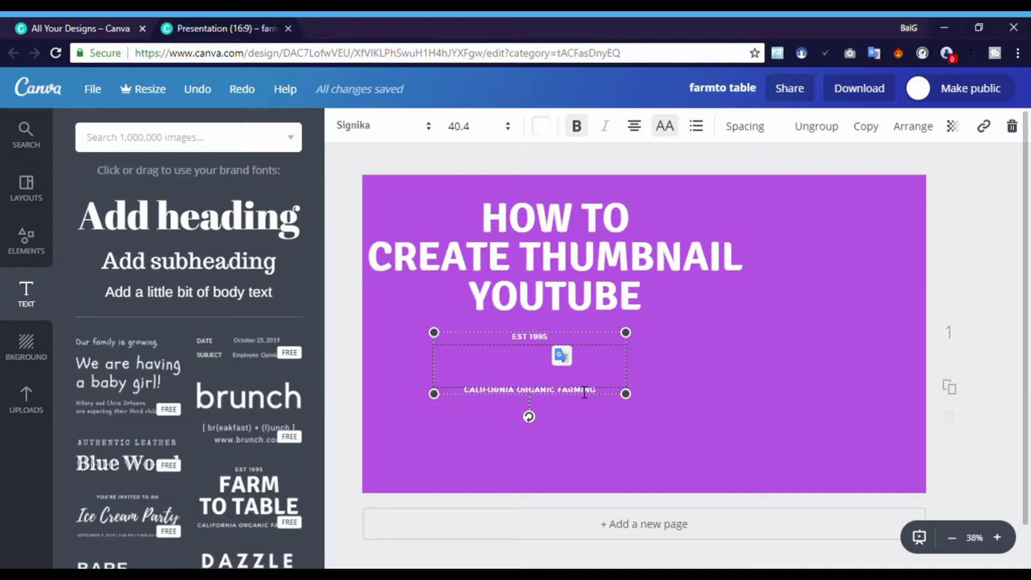
type("1")
key("BackSpace")
type("EA")
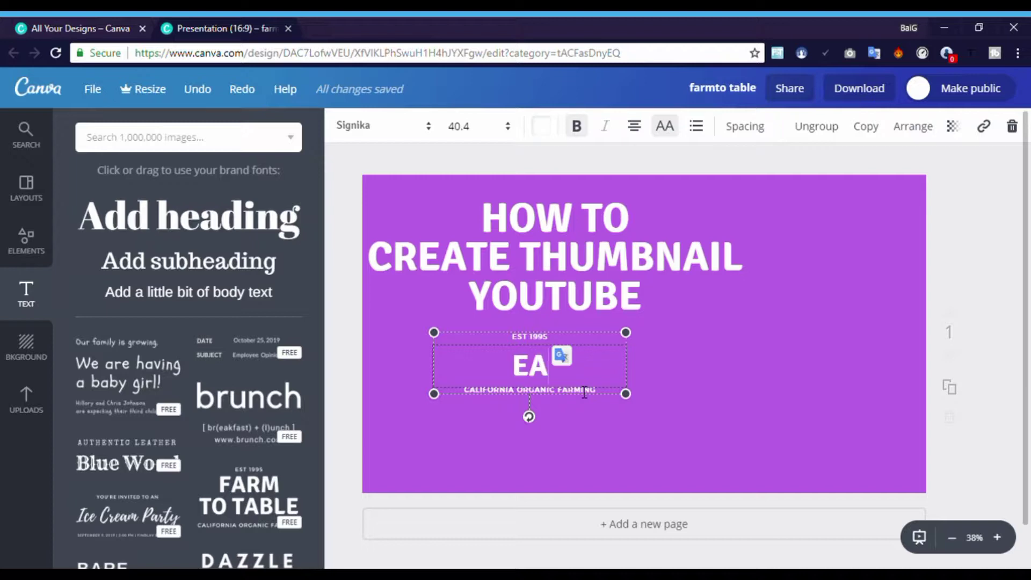
type("SY")
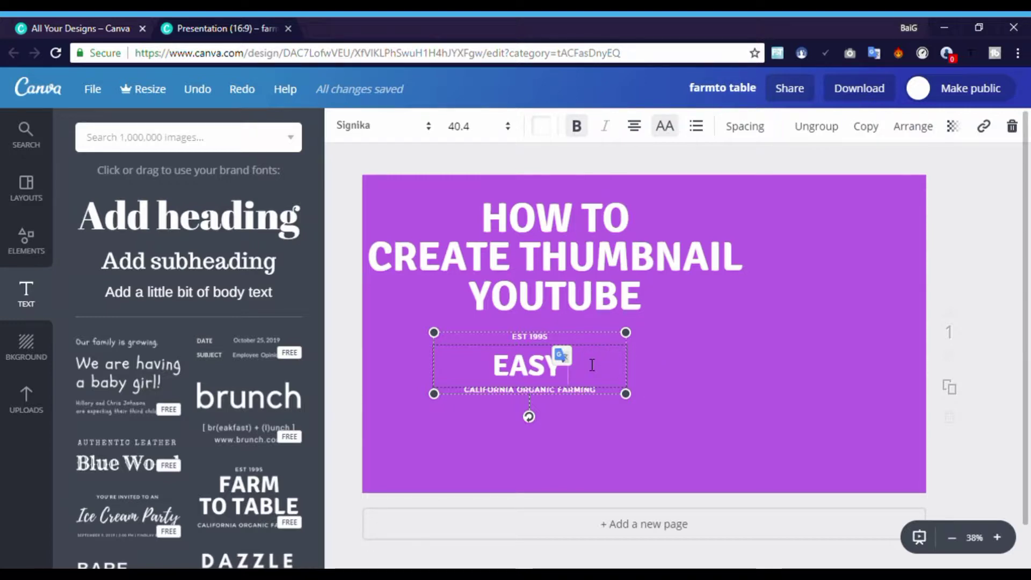
key("BackSpace")
key("BackSpace")
key("BackSpace")
key("BackSpace")
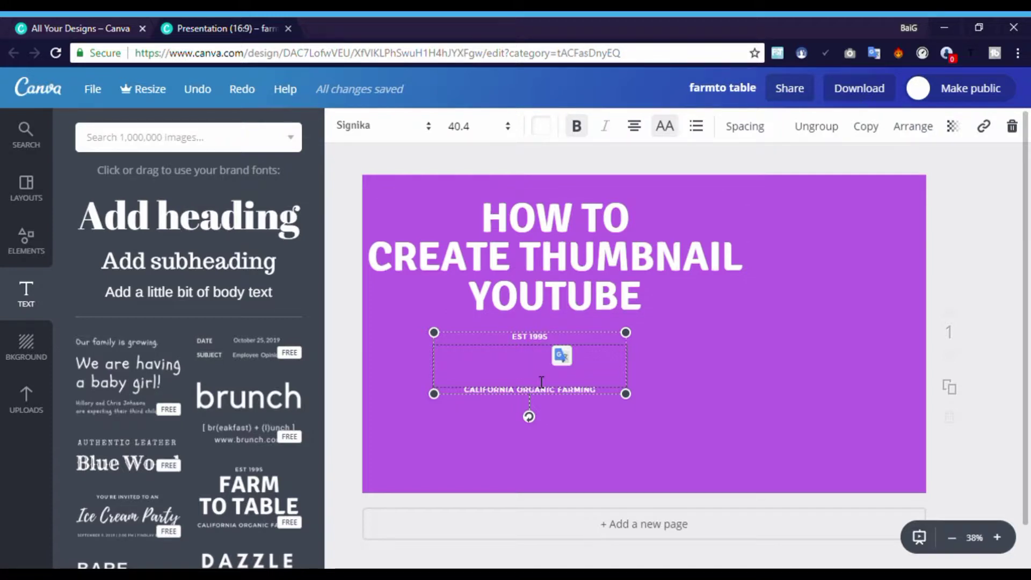
type("EASY")
key("BackSpace")
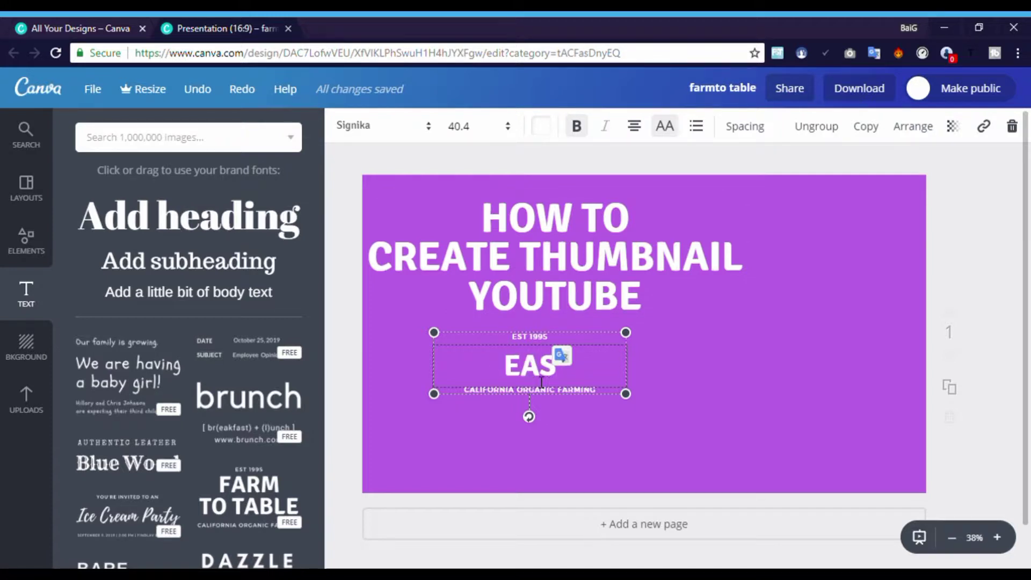
type("Y YU")
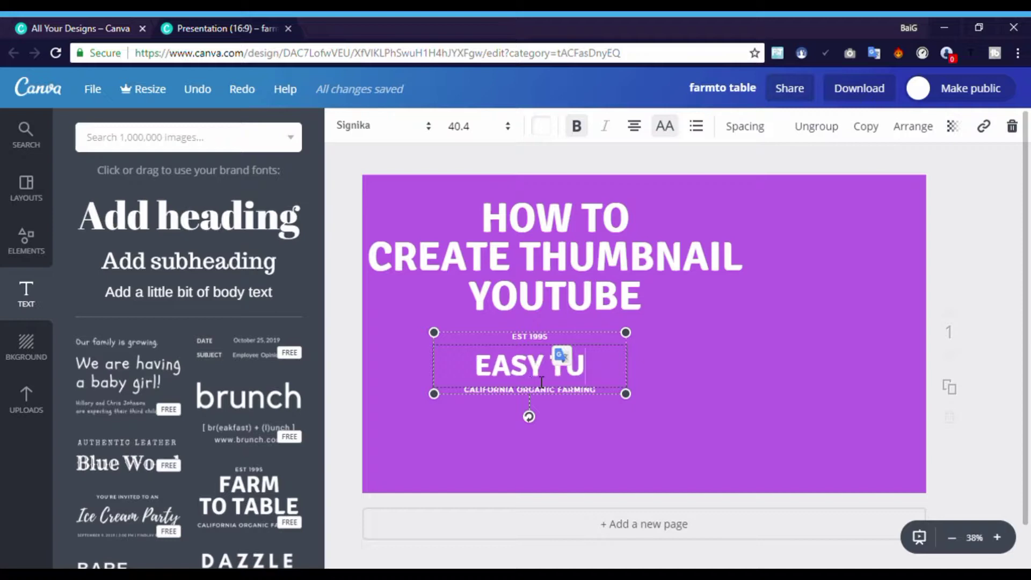
type("TORA")
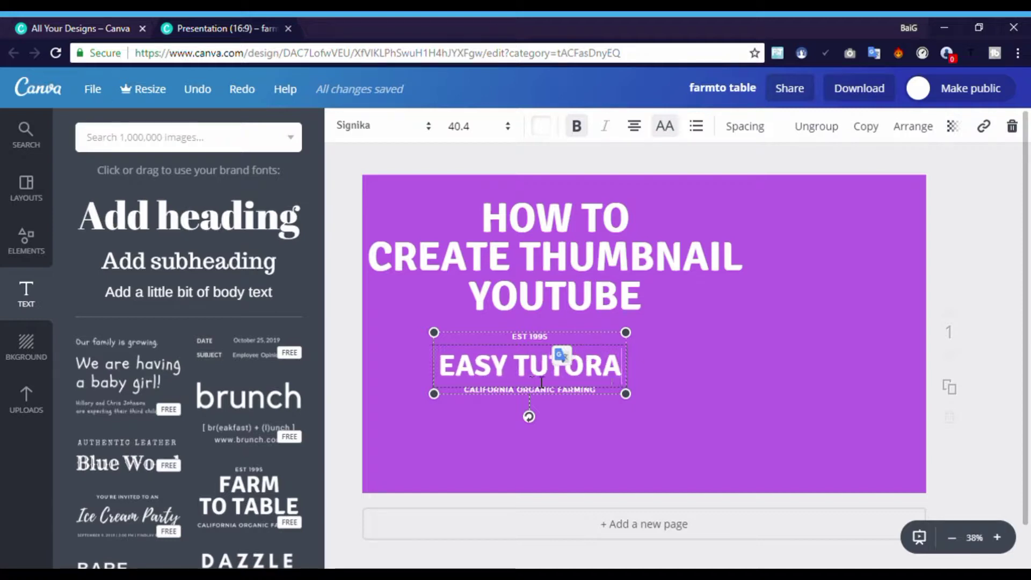
type("IL")
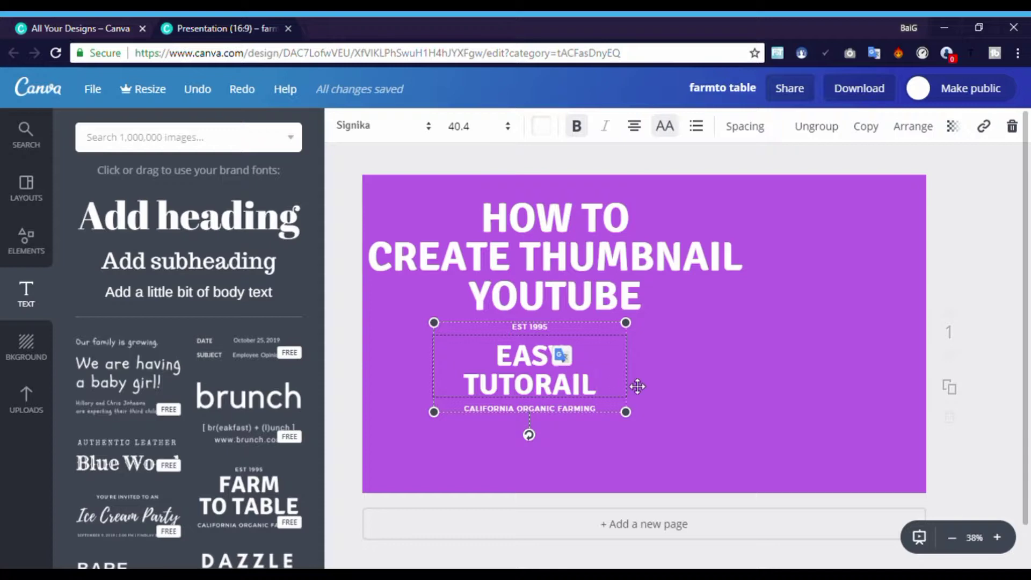
Step: Enlarge the EASY TUTORAIL block and remove its CALIFORNIA ORGANIC FARMING and EST 1995 lines
left_click(617, 471)
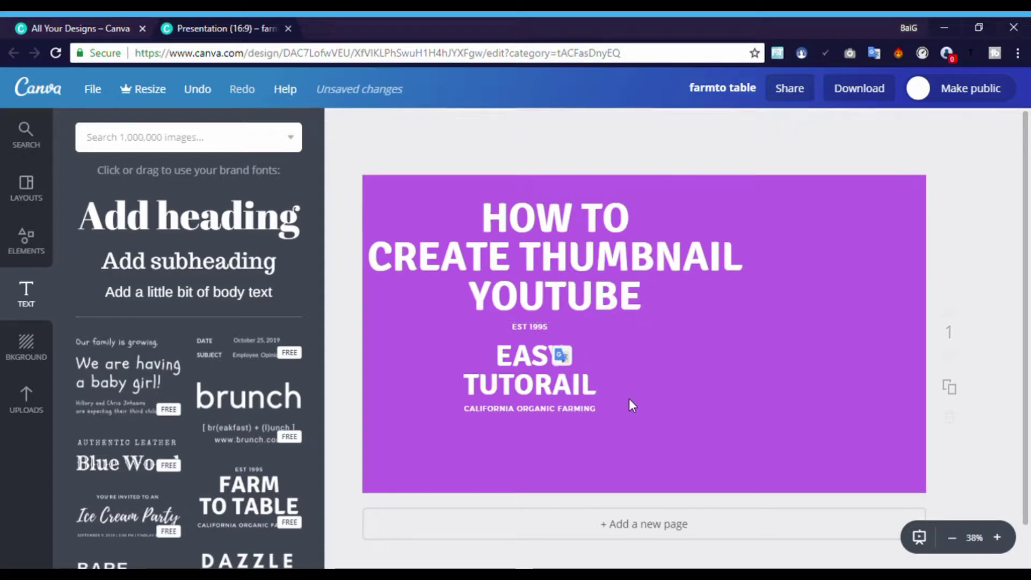
left_click(620, 404)
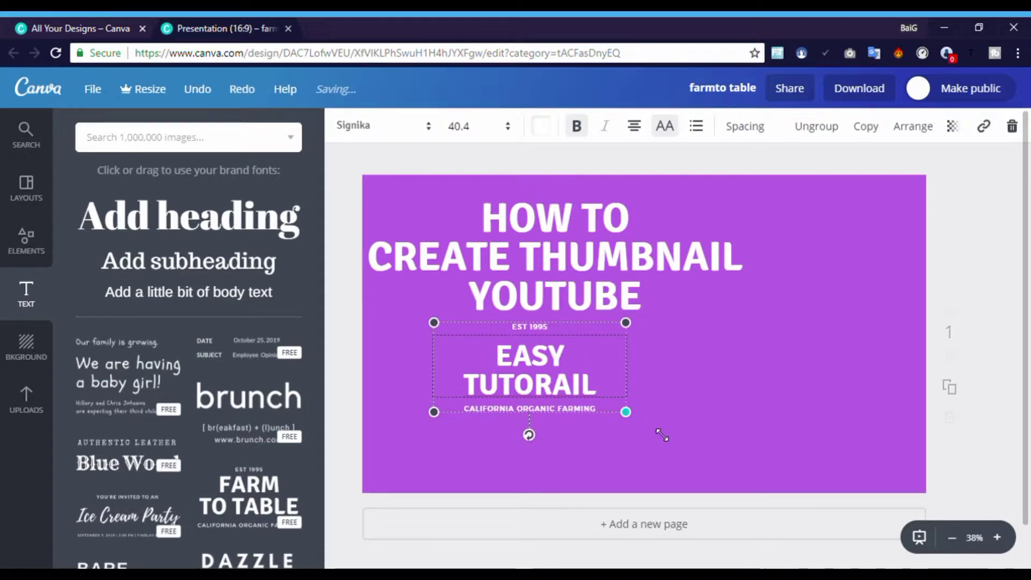
left_click_drag(662, 435, 674, 433)
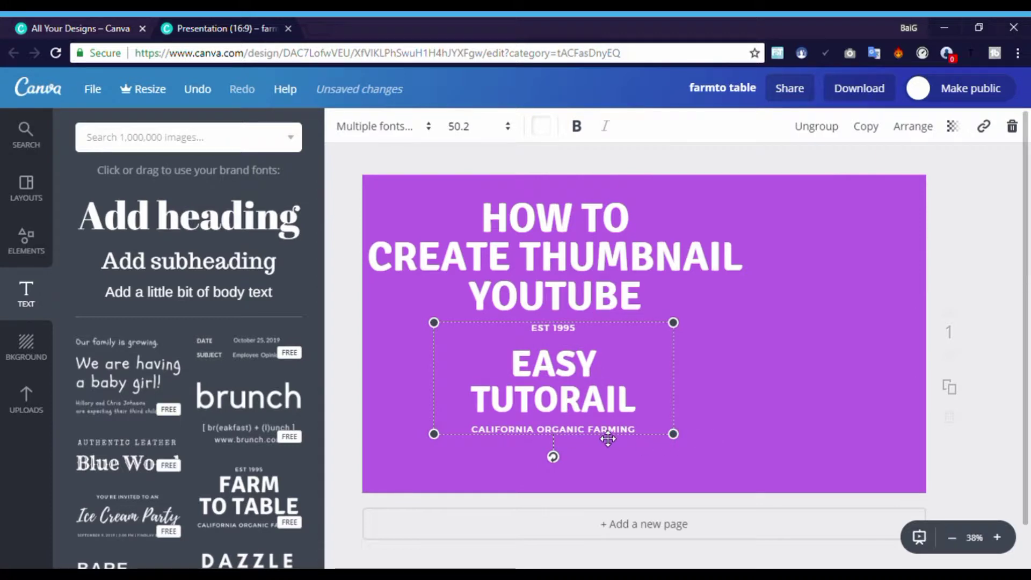
double_click(608, 439)
left_click(609, 439)
key("BackSpace")
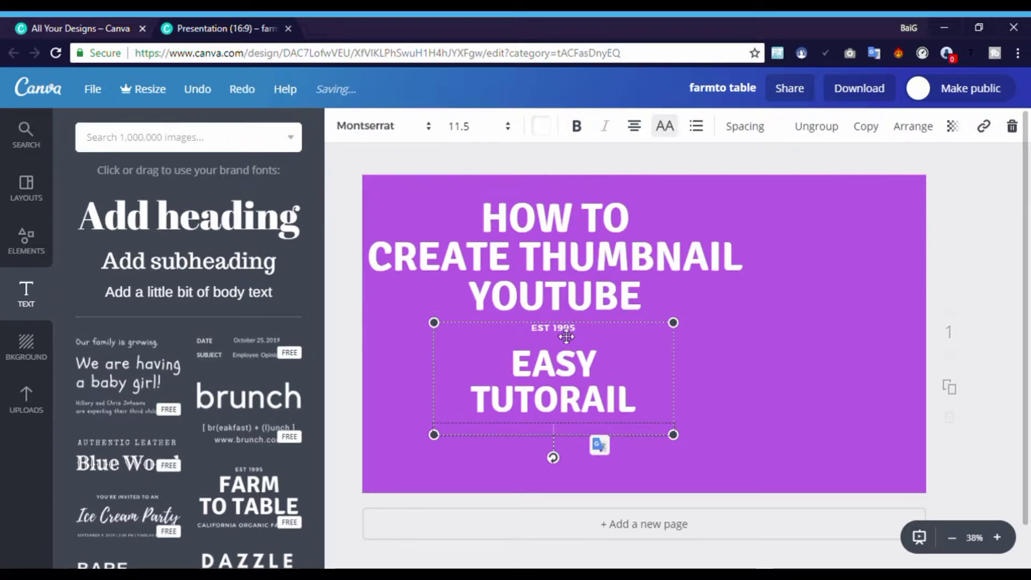
double_click(568, 339)
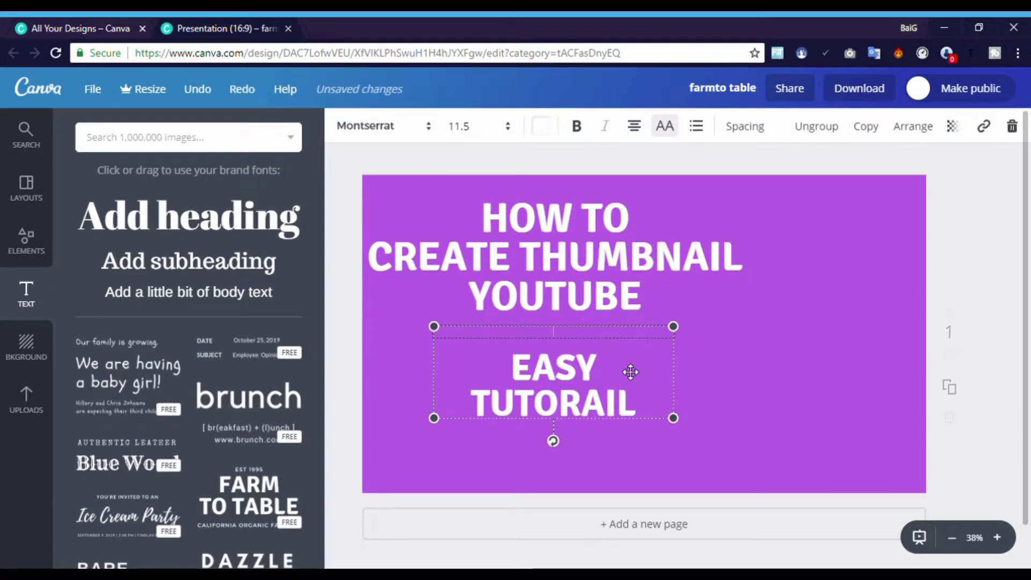
left_click(669, 384)
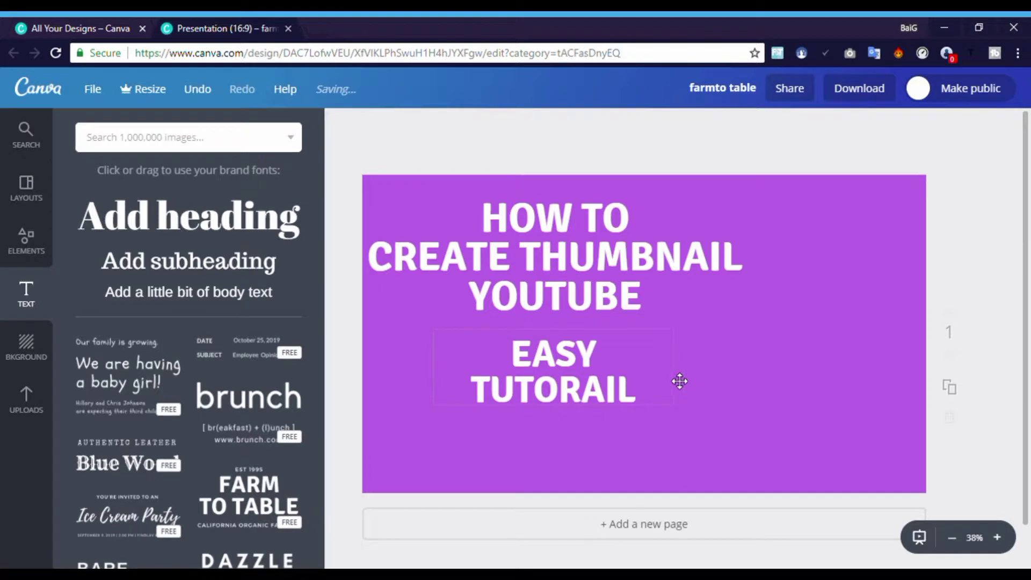
left_click(641, 393)
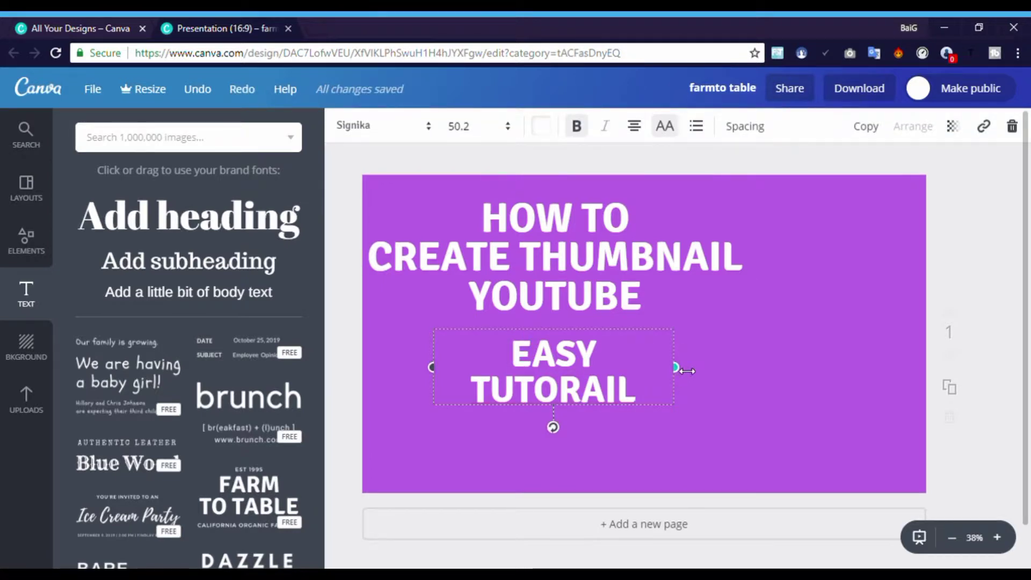
Step: Widen the subtitle to one line, correct it to 'EASY TUTORIAL' and nudge it under the title
left_click_drag(688, 370, 715, 362)
left_click(653, 455)
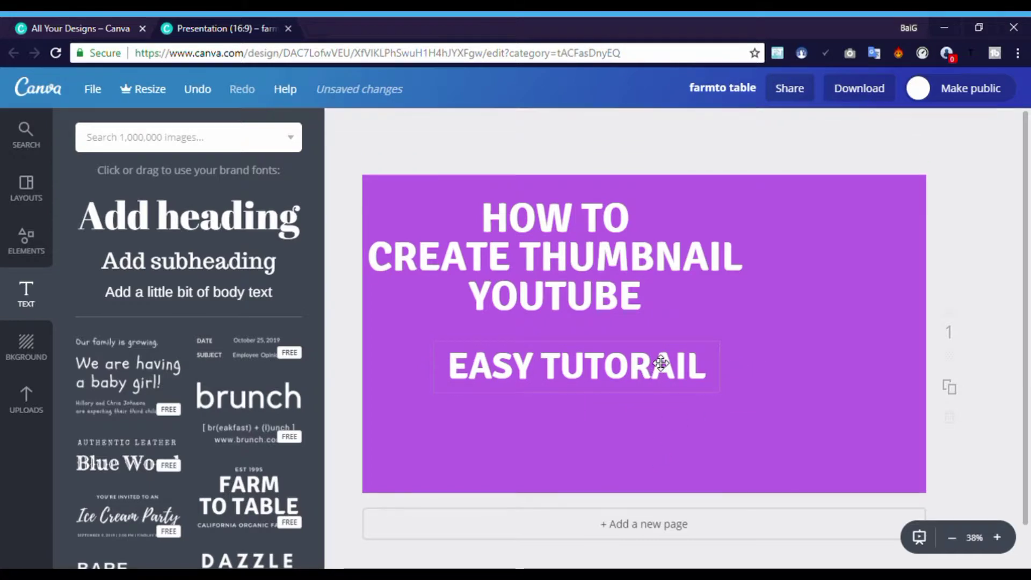
left_click(661, 366)
double_click(666, 371)
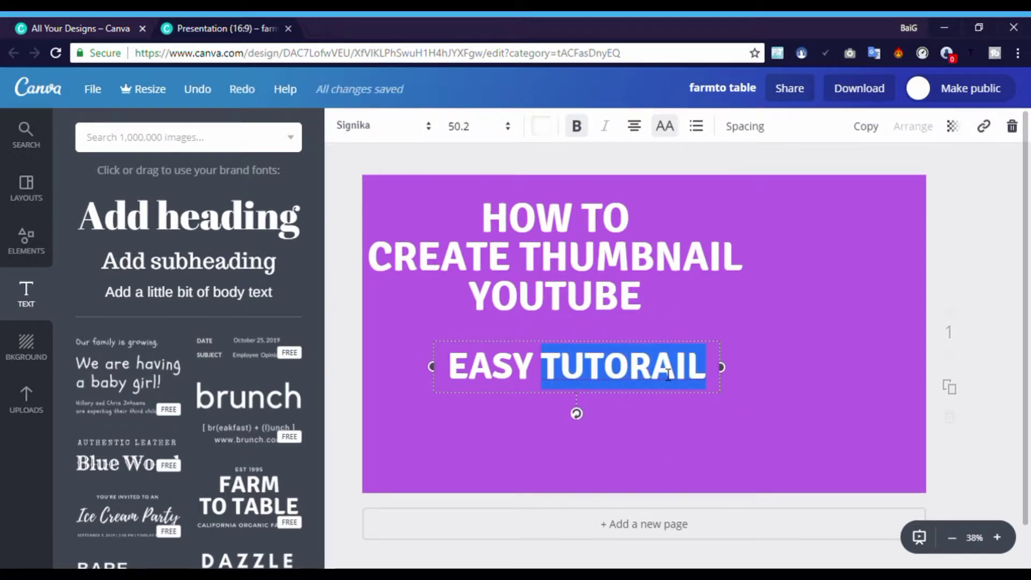
type("TUTORIAL")
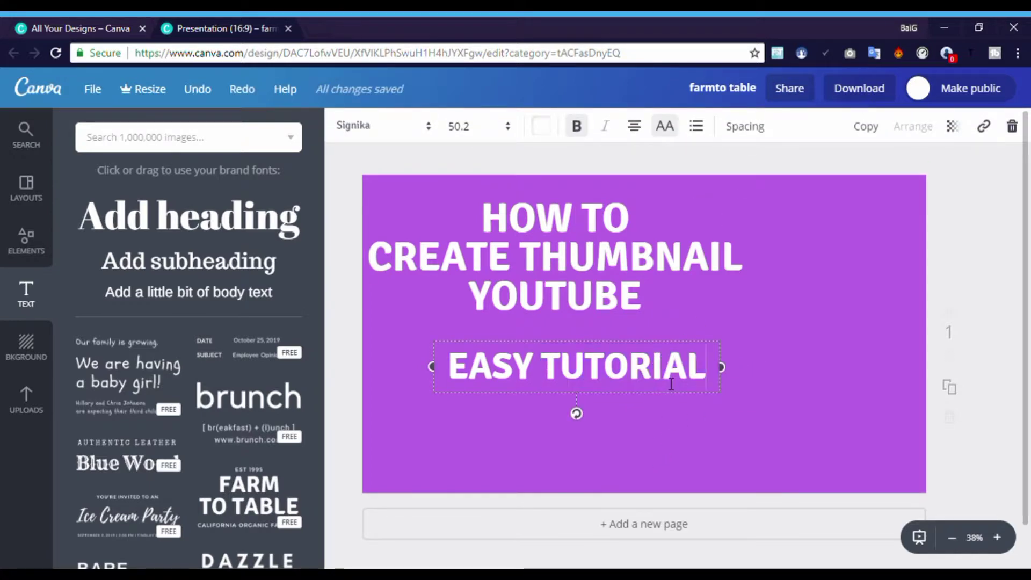
left_click(692, 412)
mouse_move(690, 369)
left_mouse_down()
mouse_move(662, 355)
mouse_move(674, 354)
left_mouse_up()
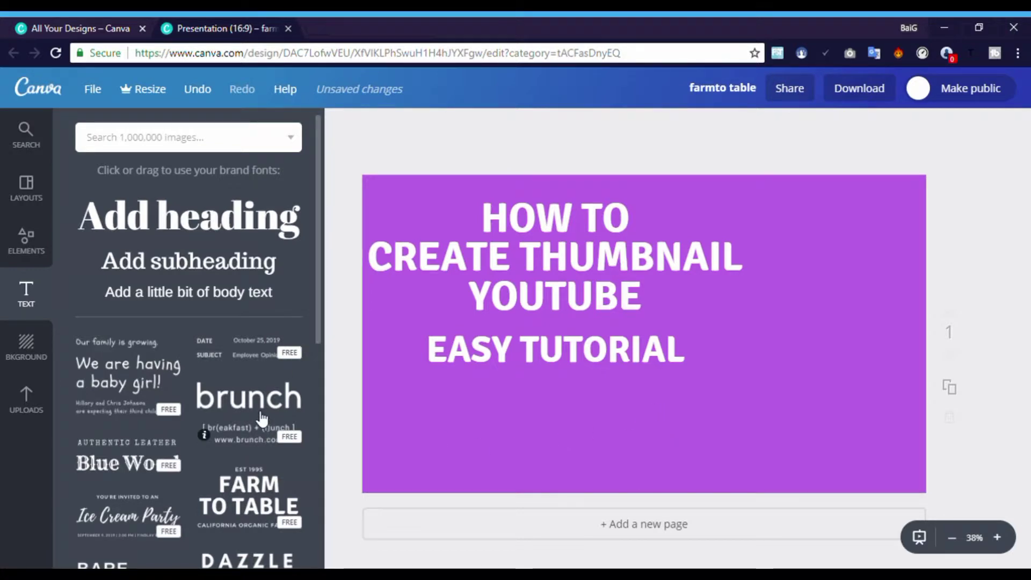
left_click(278, 487)
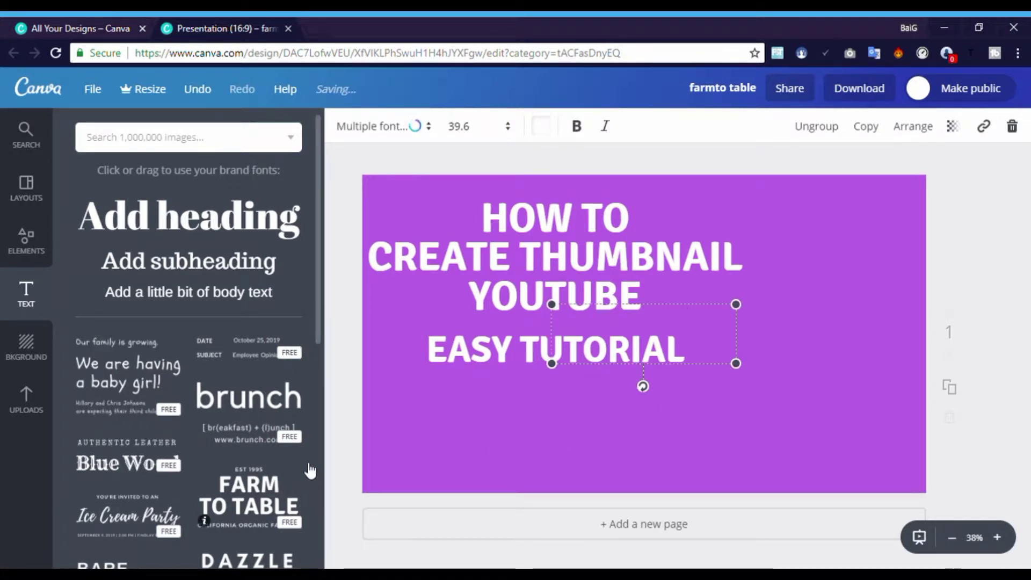
key("Delete")
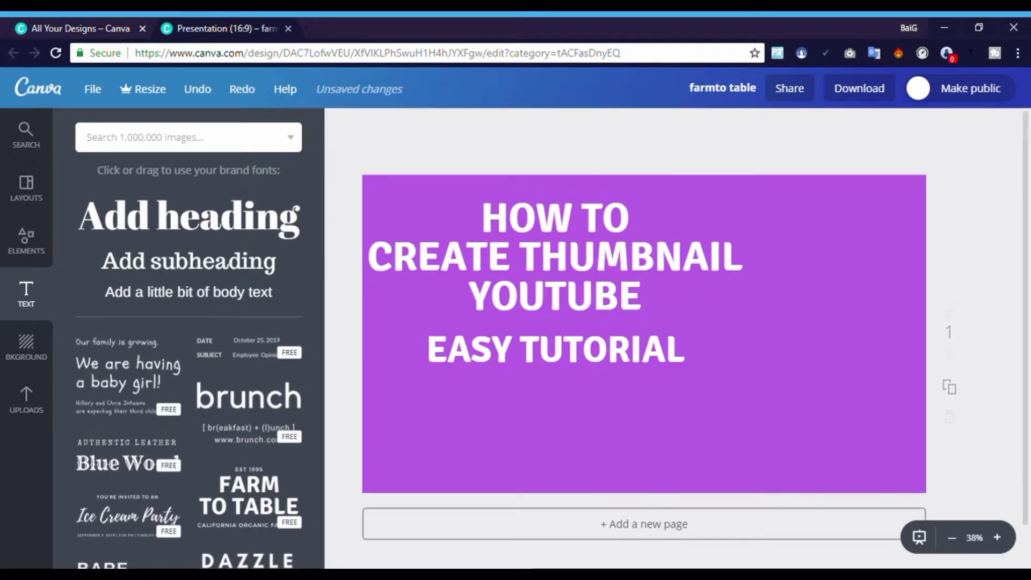
Step: Drag in the Farm To Table template, enlarge it and retype its main text as 'USE FREE WEBSITE'
mouse_move(252, 481)
left_mouse_down()
mouse_move(682, 374)
mouse_move(524, 432)
mouse_move(668, 486)
left_mouse_up()
mouse_move(607, 430)
left_mouse_down()
mouse_move(603, 361)
mouse_move(831, 352)
left_mouse_up()
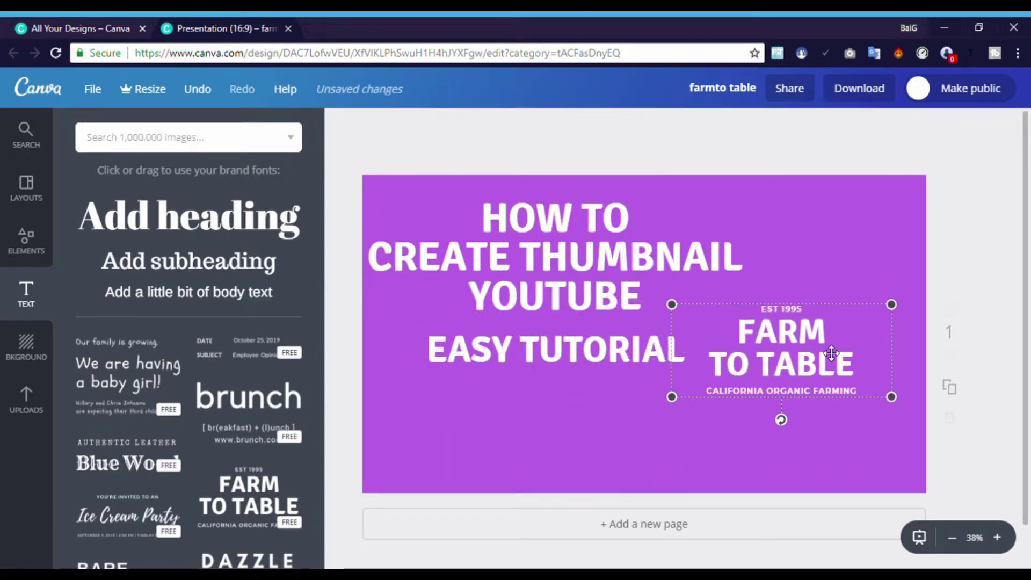
double_click(832, 353)
triple_click(832, 353)
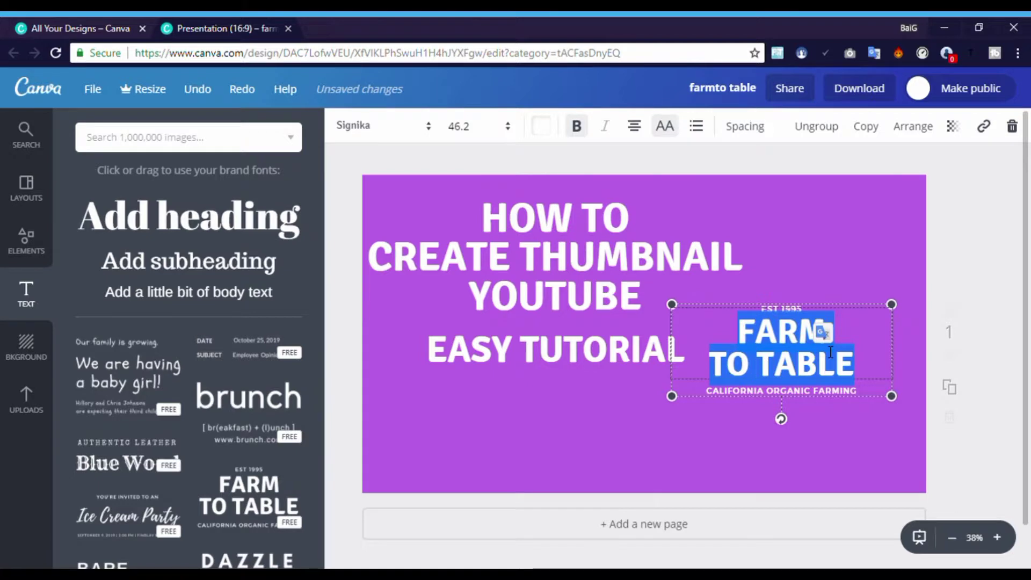
type("FR")
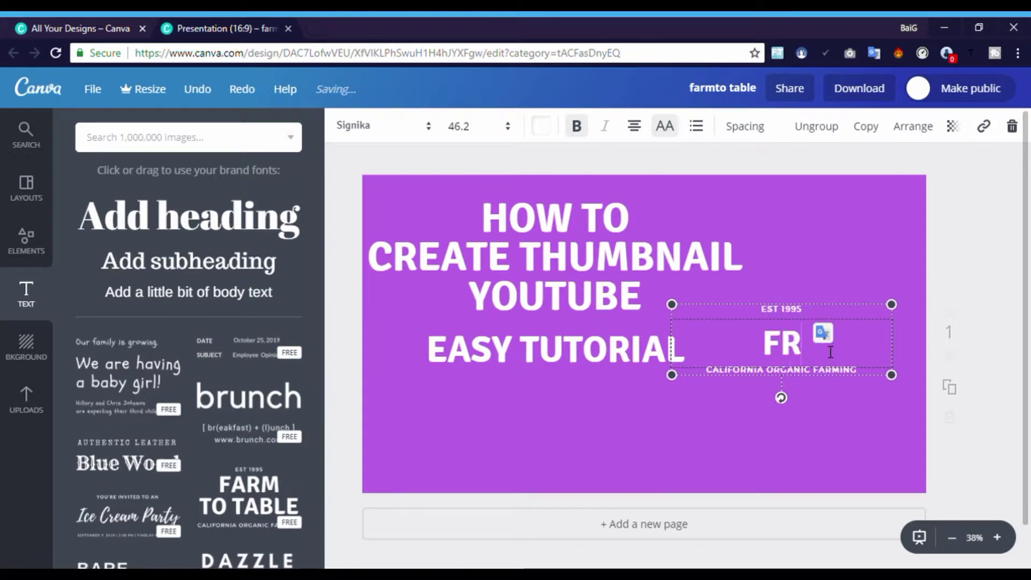
key("BackSpace")
type("U")
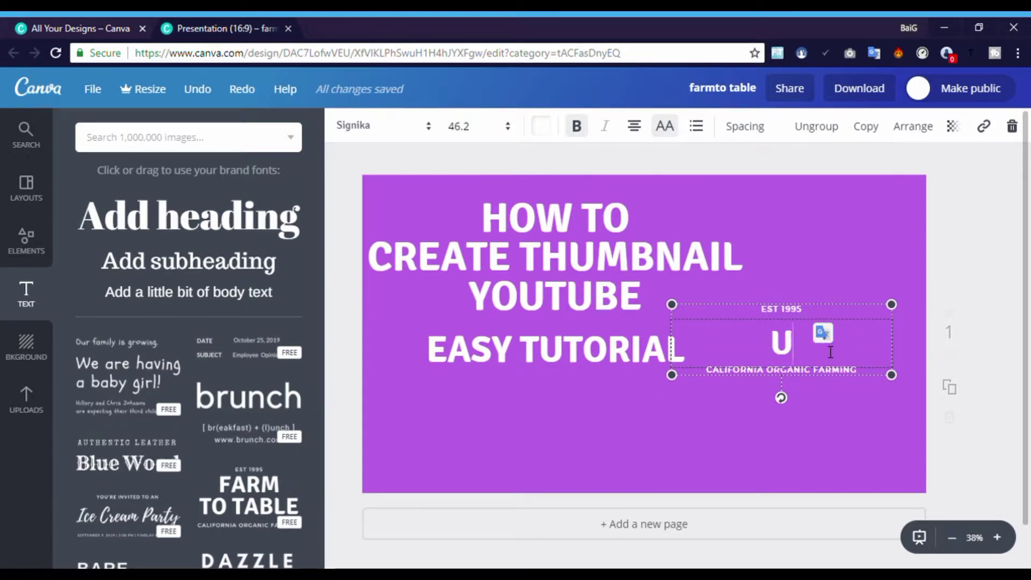
type("SE FREE")
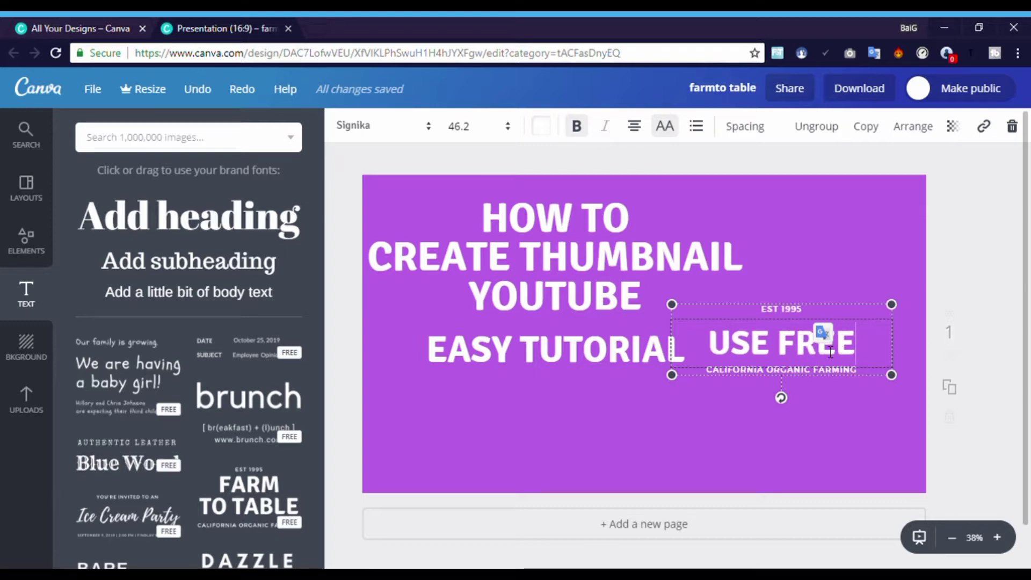
type("S")
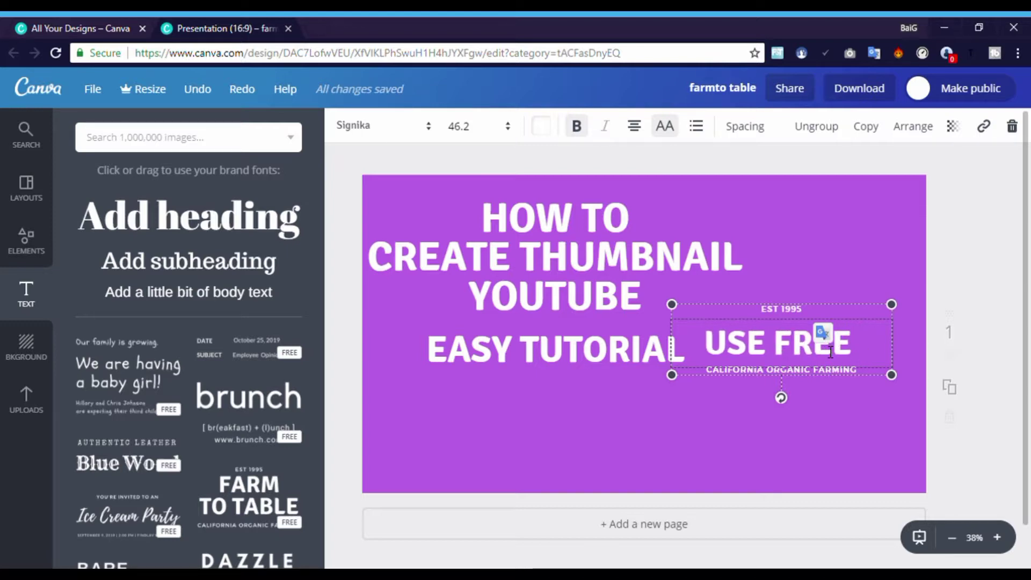
type("WEBSIT")
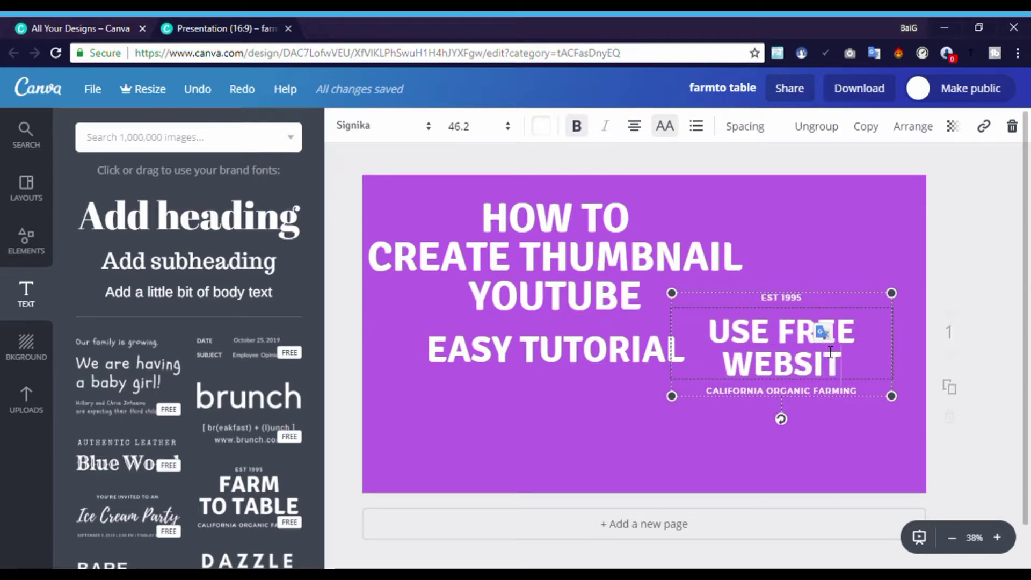
type("E")
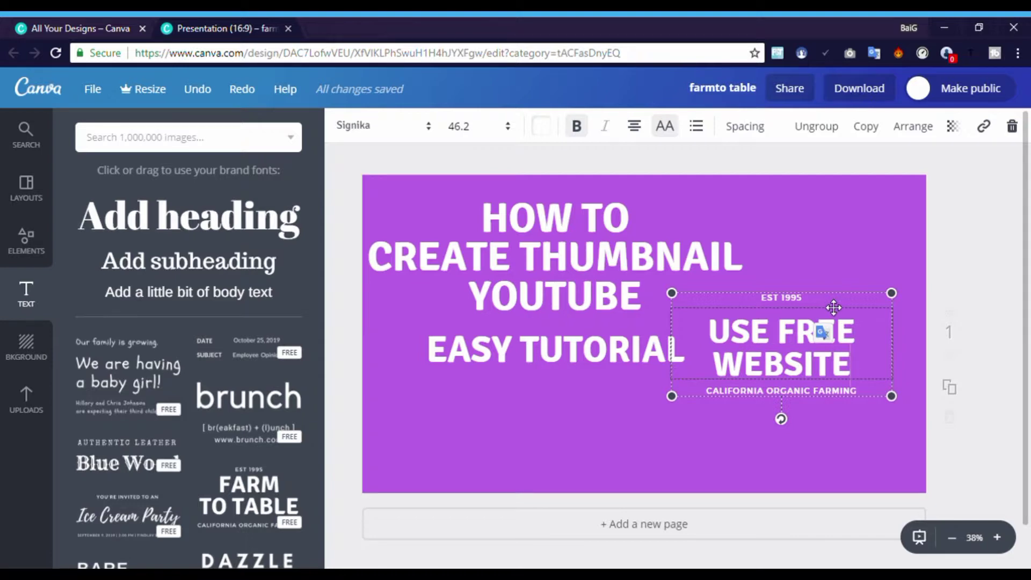
Step: Drop the EST 1995 and CALIFORNIA lines; set USE FREE WEBSITE as one line under EASY TUTORIAL
left_click(834, 308)
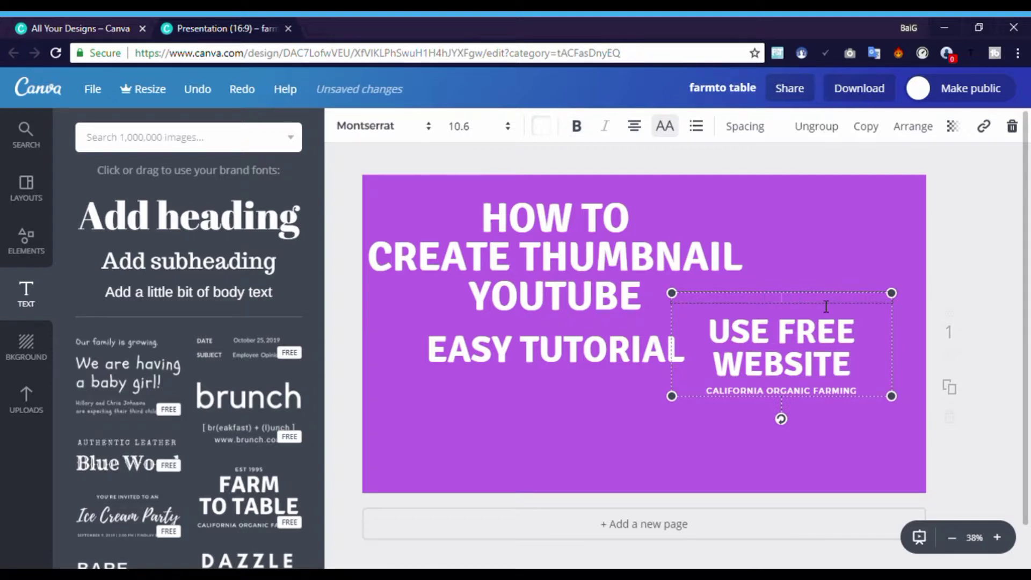
left_click_drag(832, 399, 823, 387)
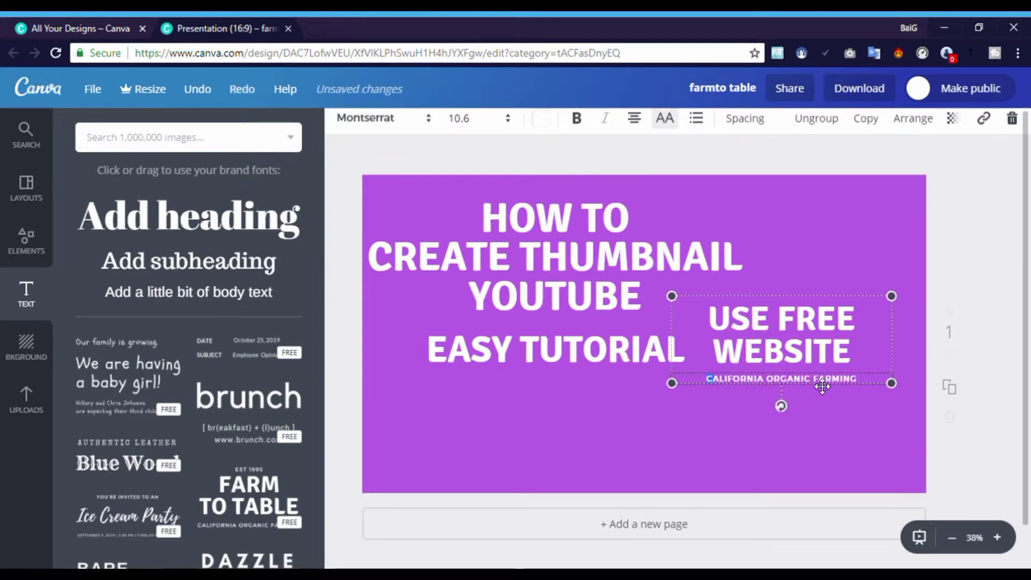
double_click(822, 387)
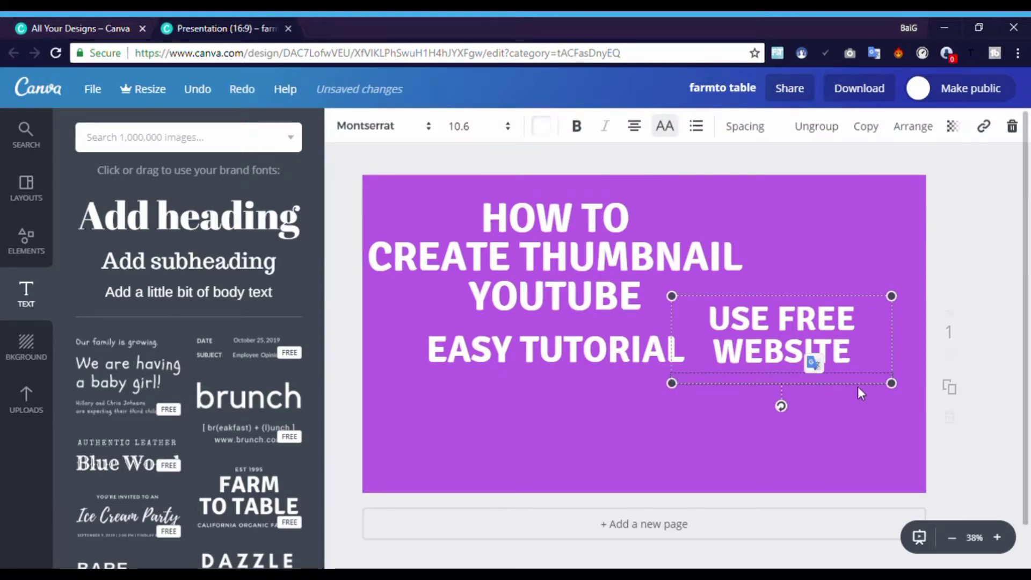
left_click(866, 322)
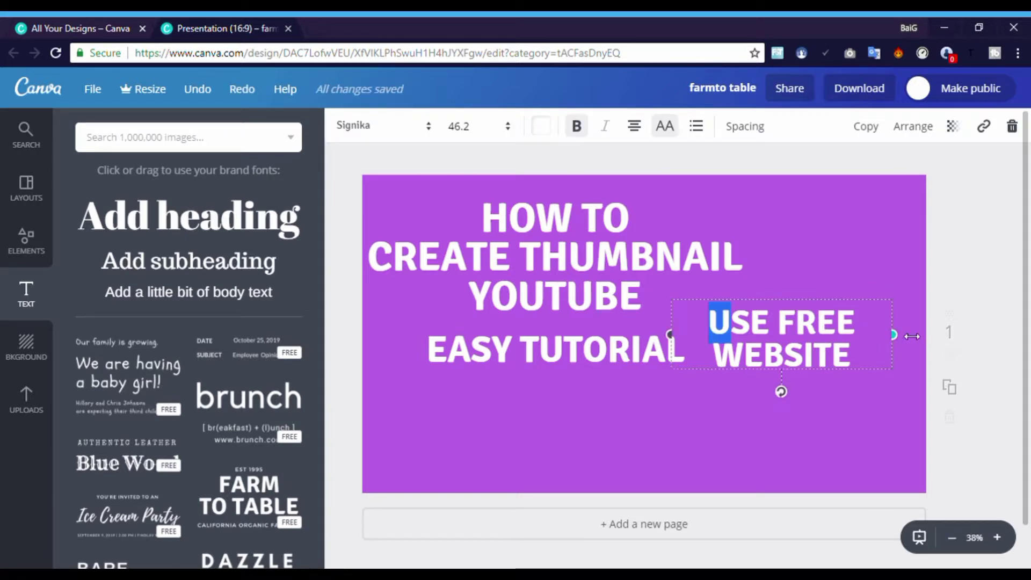
left_click_drag(911, 337, 972, 329)
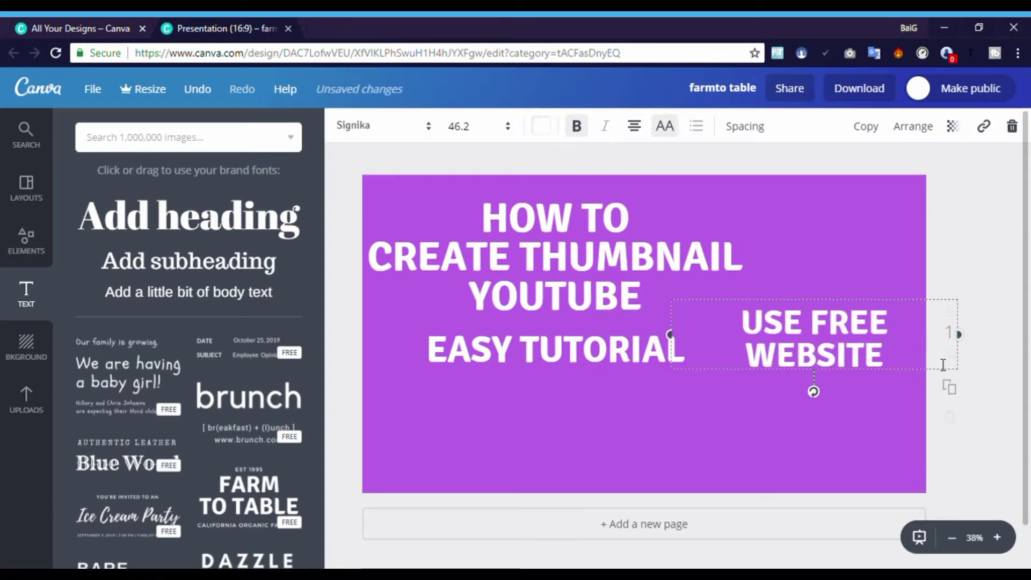
left_click(904, 463)
left_click_drag(911, 356, 631, 439)
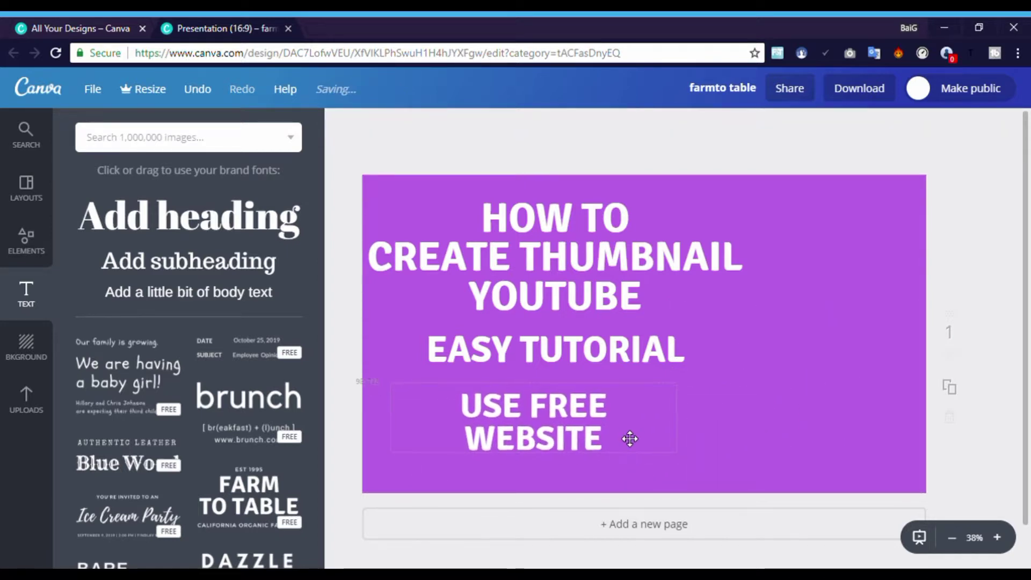
left_click(669, 432)
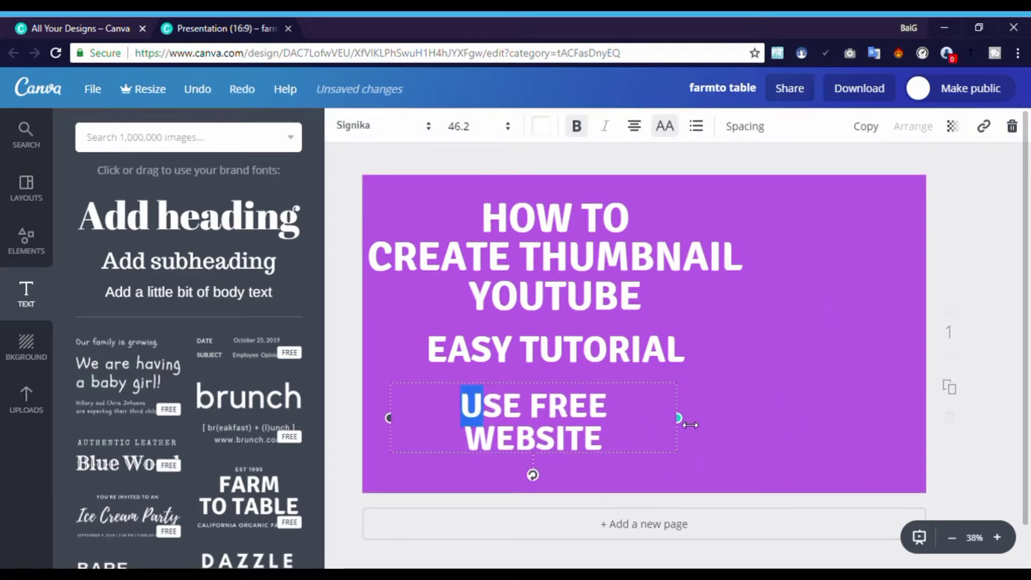
left_click_drag(681, 418, 776, 417)
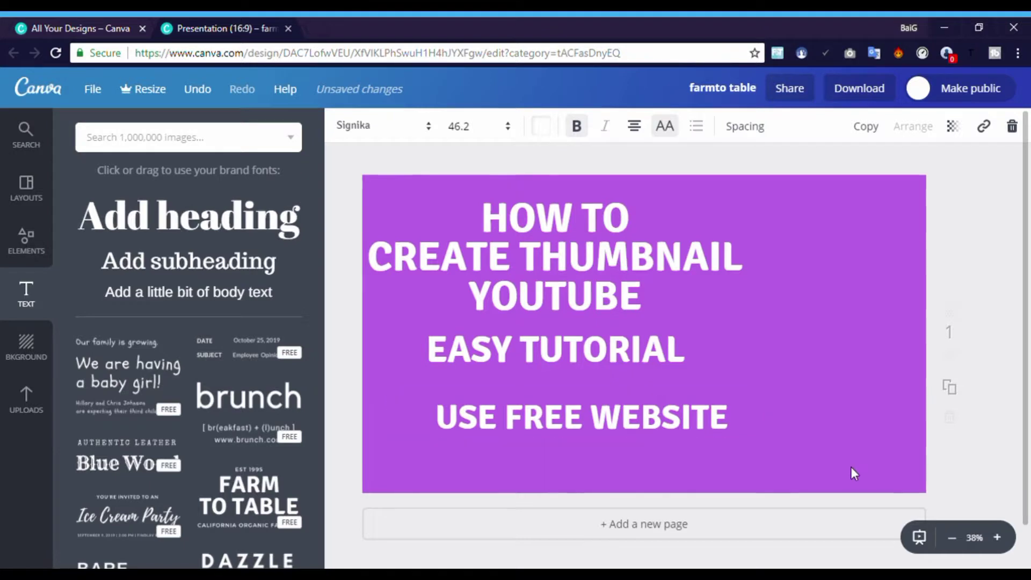
left_click_drag(698, 430, 667, 412)
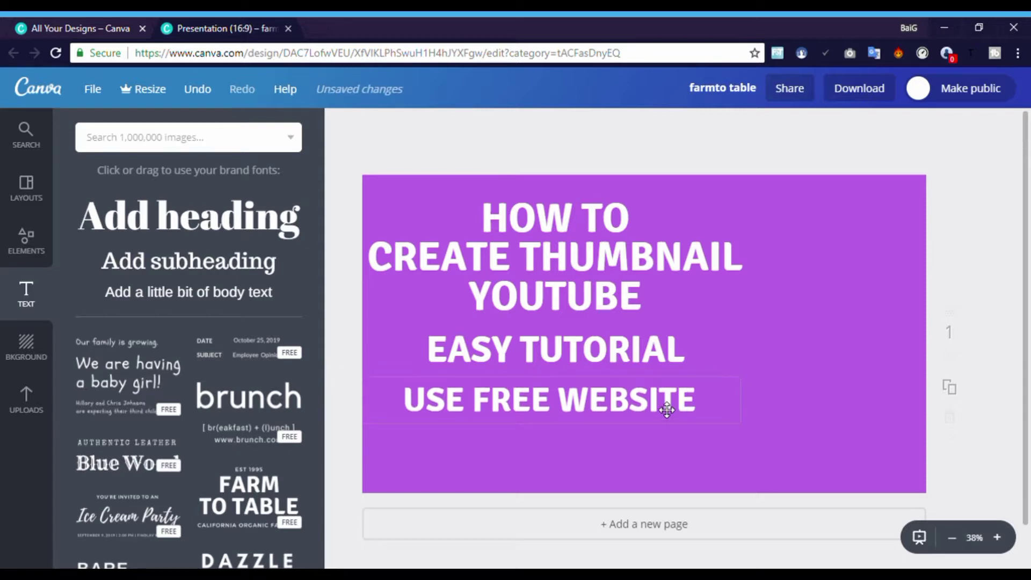
Step: Lower 'USE FREE WEBSITE' slightly, set it to size 72, and widen its box to stay one line
left_click(669, 490)
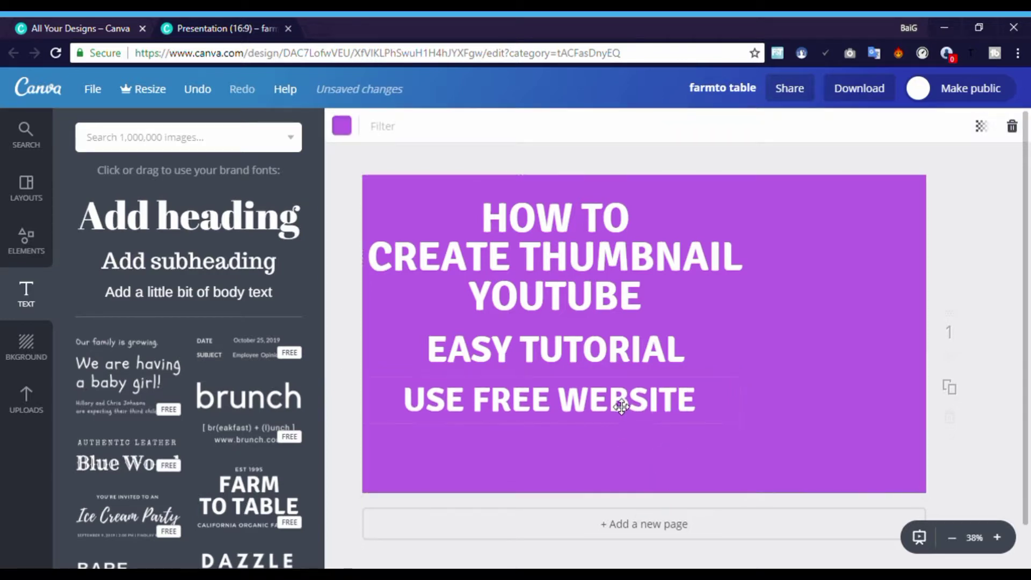
left_click_drag(621, 407, 621, 414)
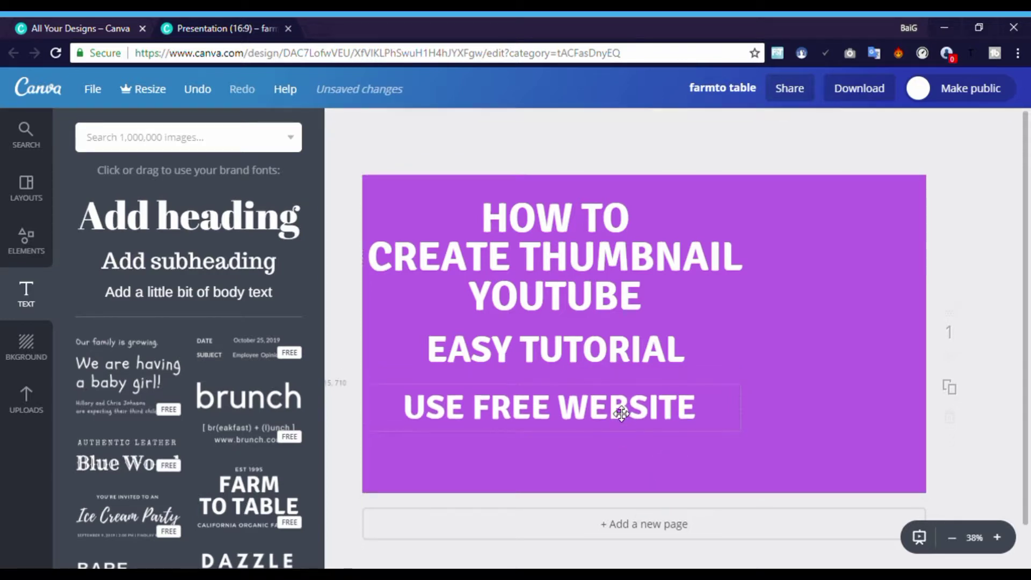
left_click(698, 408)
double_click(697, 407)
left_click(697, 407)
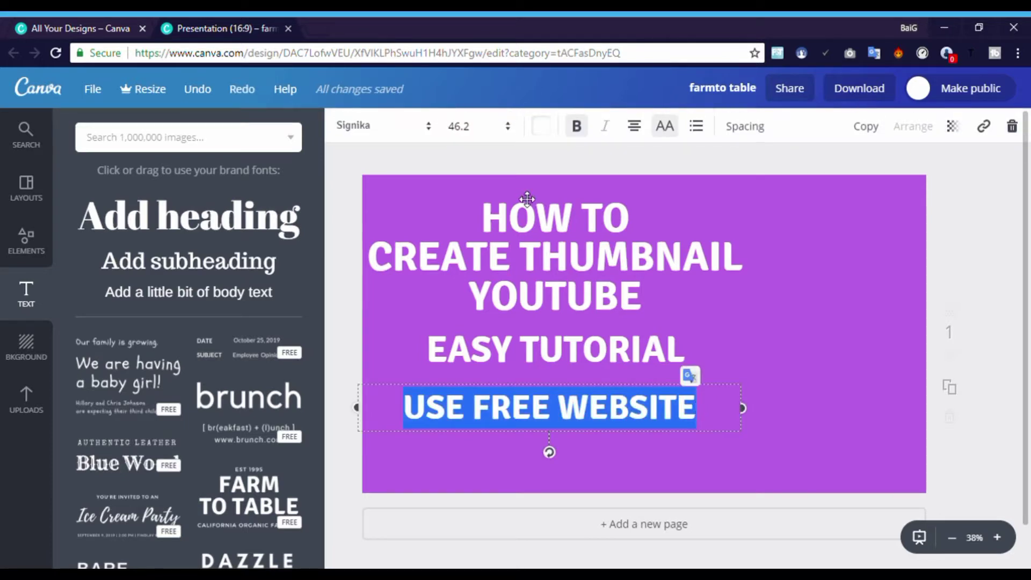
left_click(495, 134)
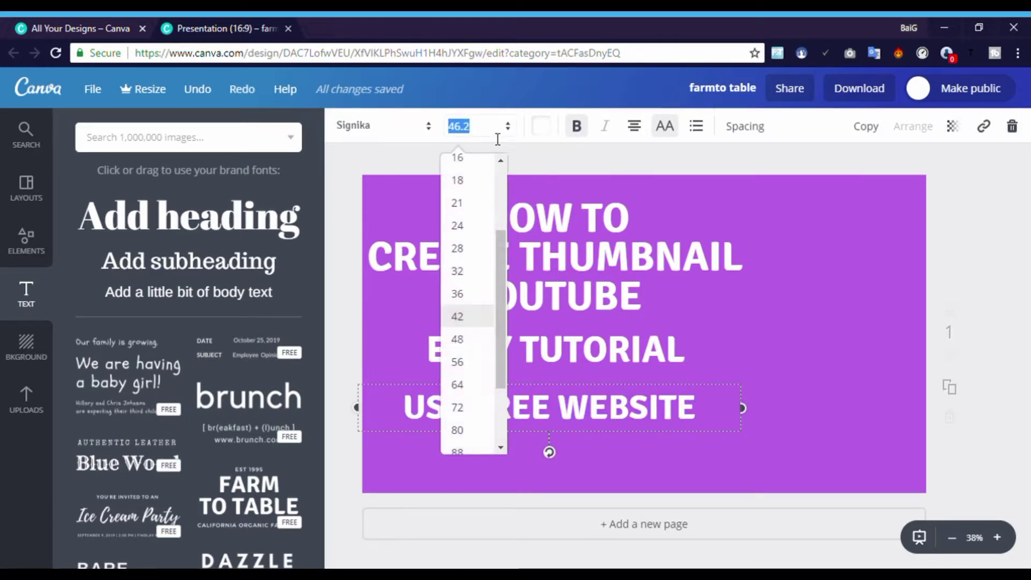
left_click(467, 415)
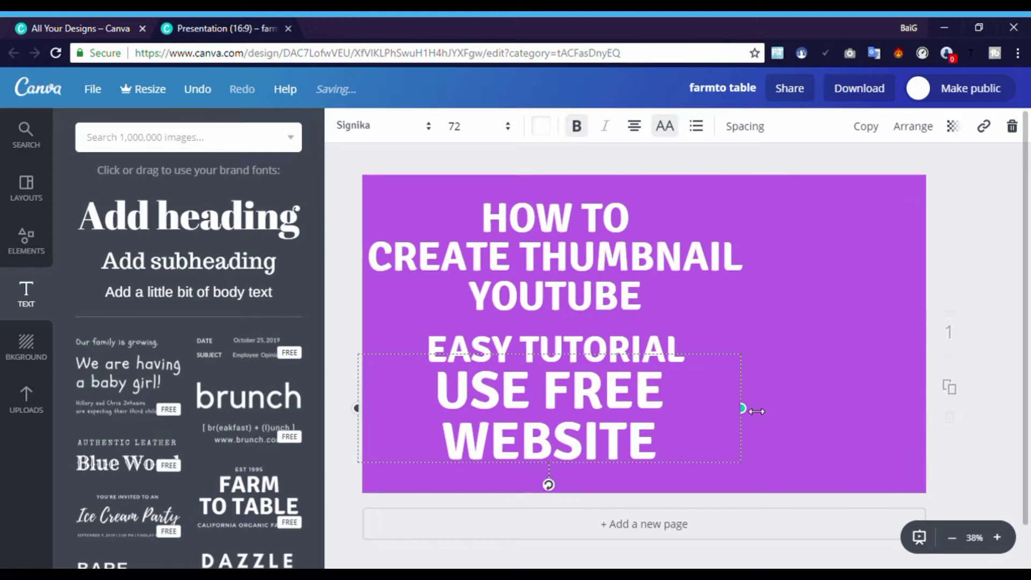
mouse_move(757, 412)
left_mouse_down()
mouse_move(836, 408)
mouse_move(814, 445)
mouse_move(795, 421)
left_mouse_up()
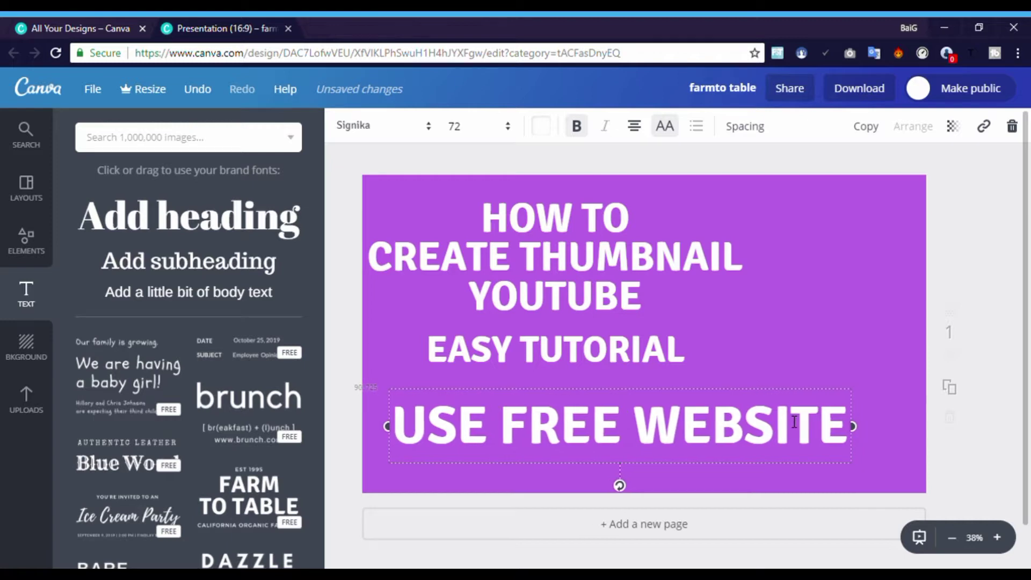
left_click_drag(795, 422, 779, 407)
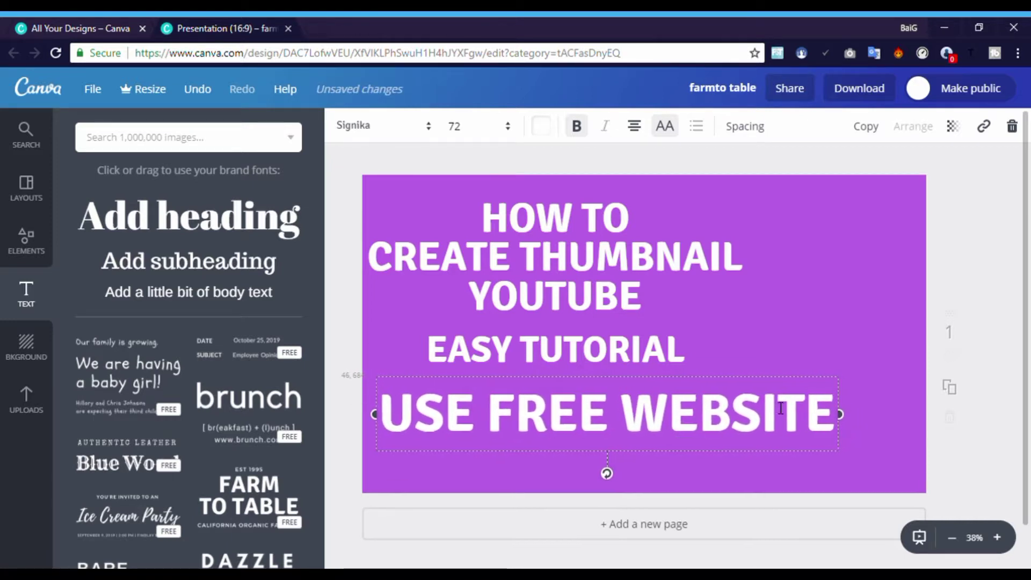
Step: Deselect the text and browse the background colours and patterns panel
left_click(994, 449)
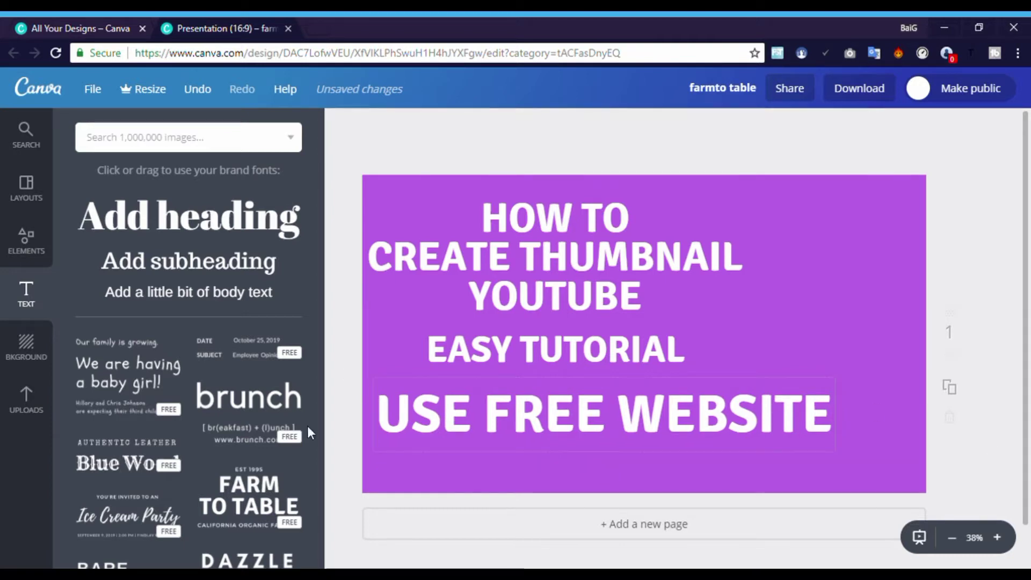
scroll(218, 462, "down", 1)
left_click(34, 356)
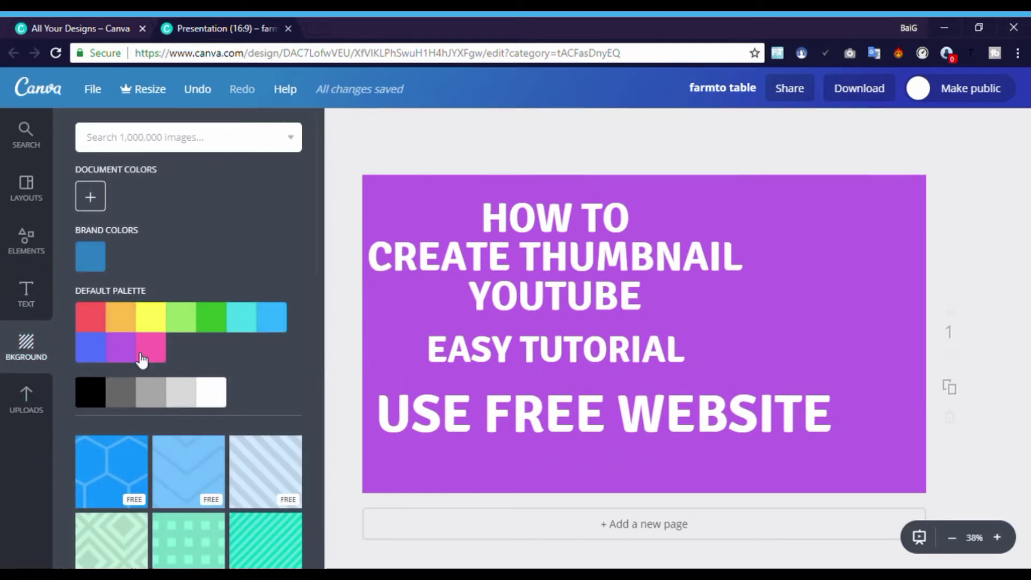
scroll(177, 409, "down", 1)
scroll(161, 399, "down", 1)
Step: Add the uploaded play-icon logo, shrink it, and place it in the top-right corner
left_click(15, 394)
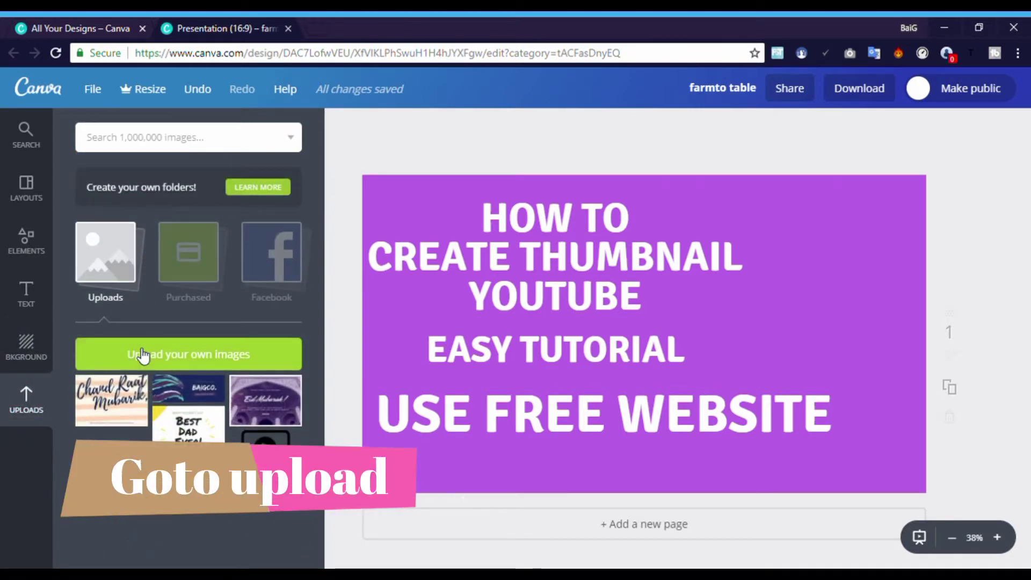
left_click(259, 436)
left_click_drag(649, 236, 846, 237)
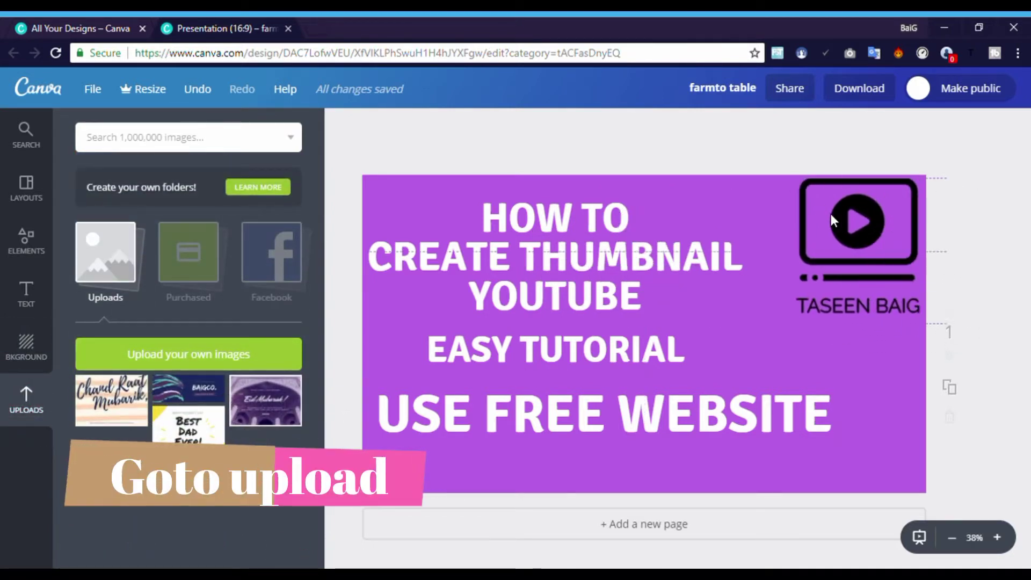
left_click_drag(935, 323, 845, 249)
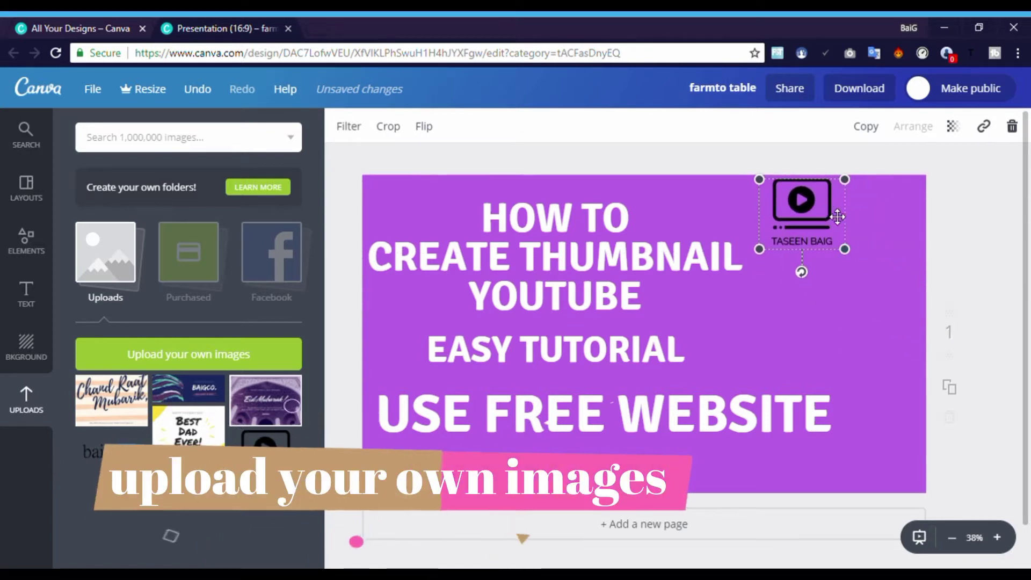
left_click_drag(809, 212, 897, 216)
left_click(974, 293)
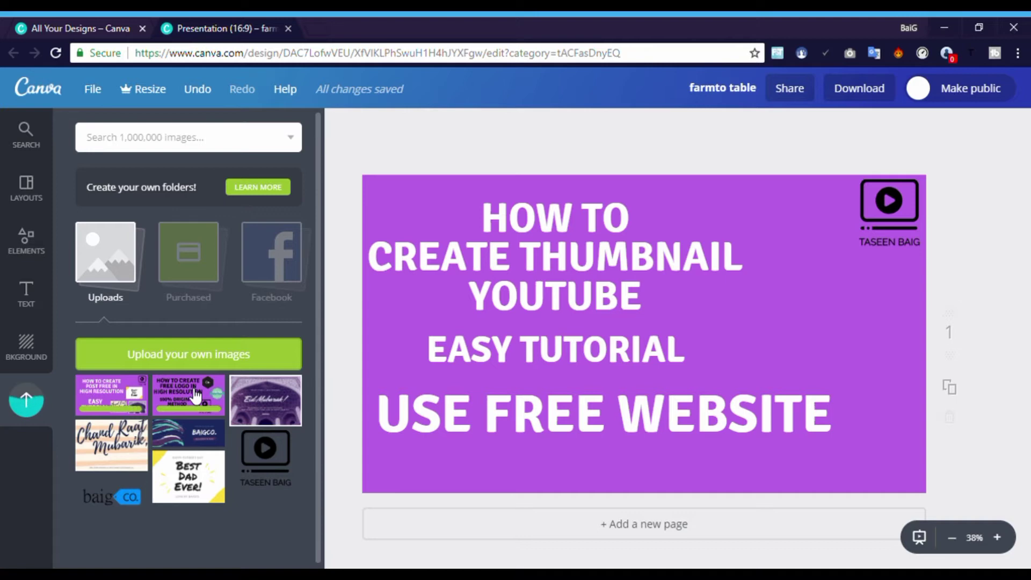
Step: Add the uploaded free-logo tutorial image, shrink it, and place it right below the play-icon logo
left_click(199, 401)
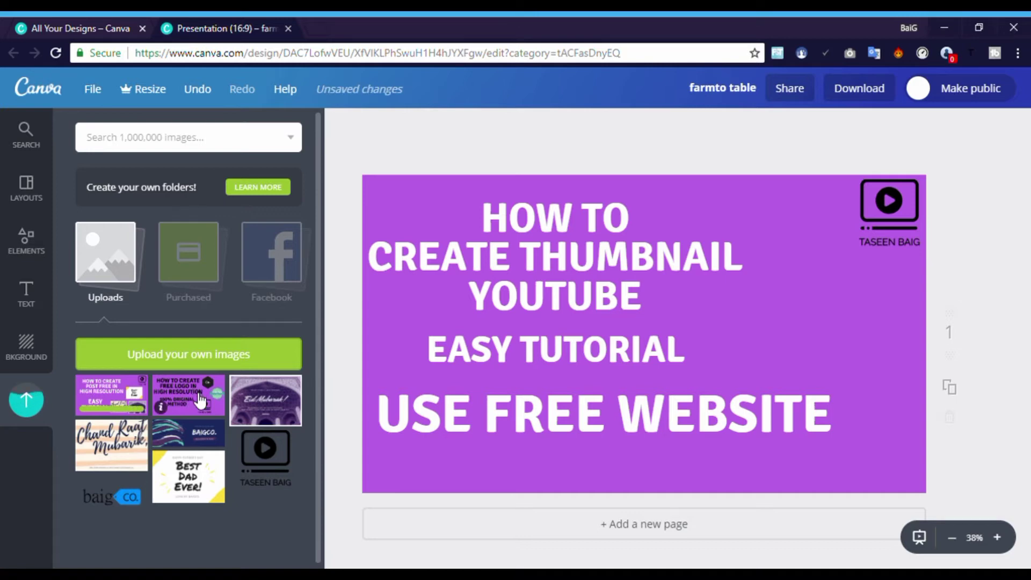
mouse_move(200, 400)
left_mouse_down()
mouse_move(720, 332)
mouse_move(465, 294)
left_mouse_up()
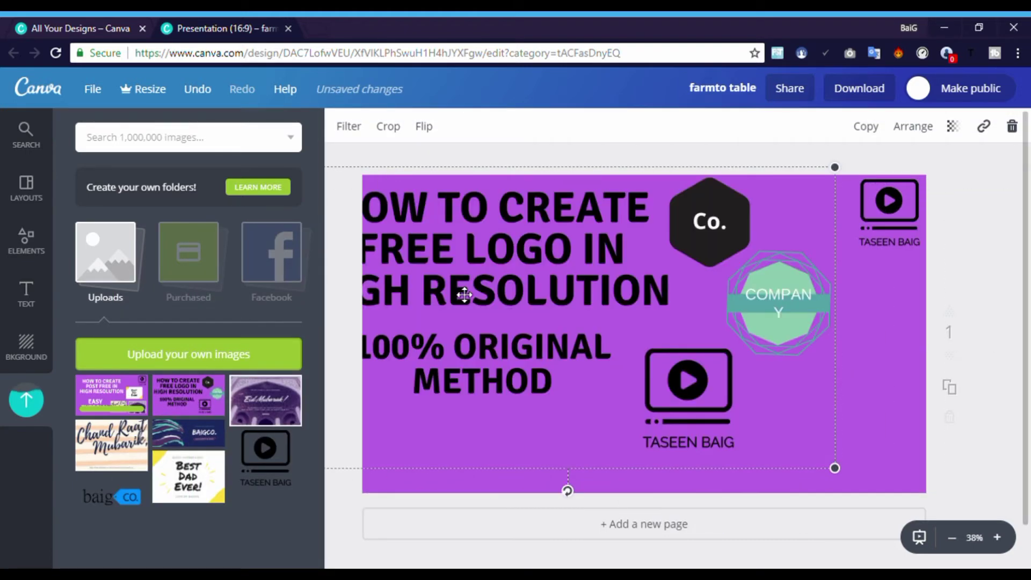
left_click_drag(847, 169, 478, 371)
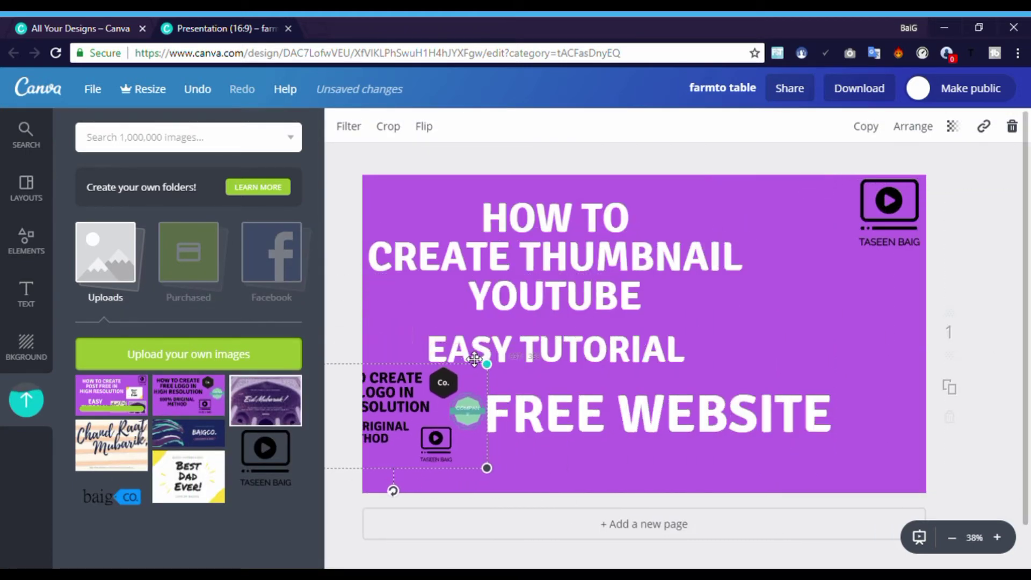
left_click_drag(408, 430, 665, 351)
mouse_move(748, 326)
left_mouse_down()
mouse_move(947, 276)
mouse_move(881, 284)
left_mouse_up()
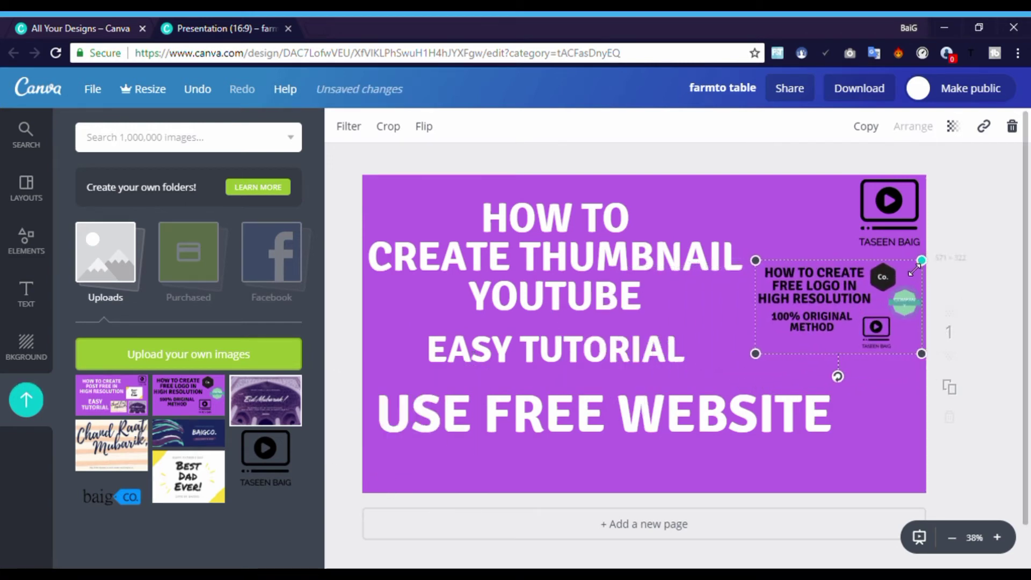
left_click_drag(859, 317, 898, 284)
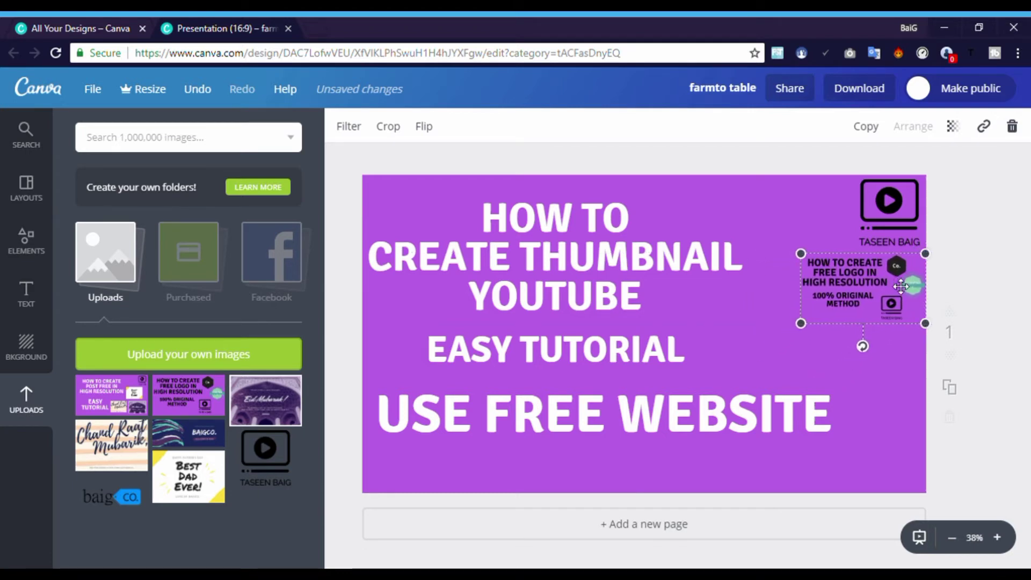
left_click(715, 496)
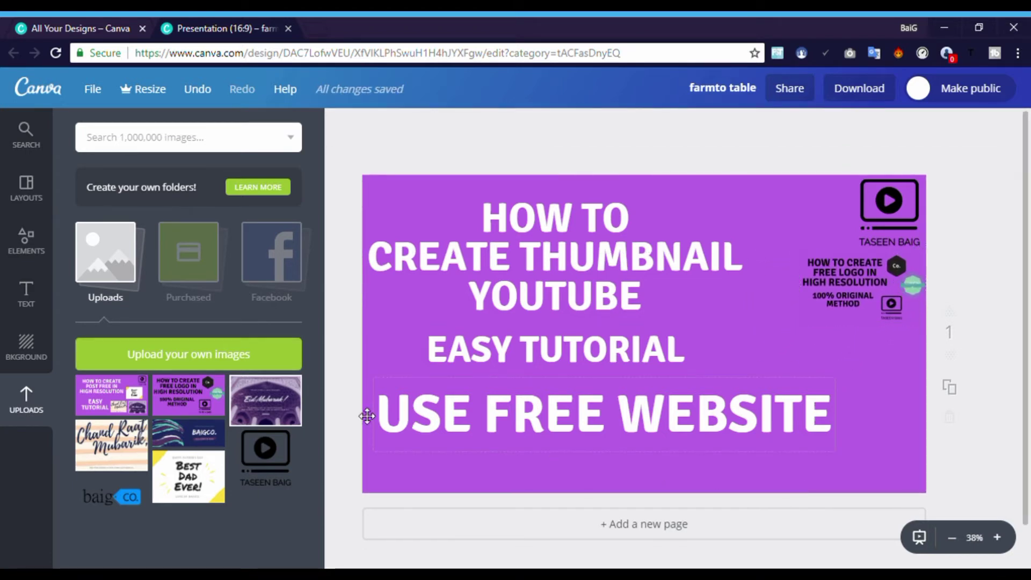
Step: Shrink the second tutorial image group and move it beside EASY TUTORIAL on the right
left_click(431, 319)
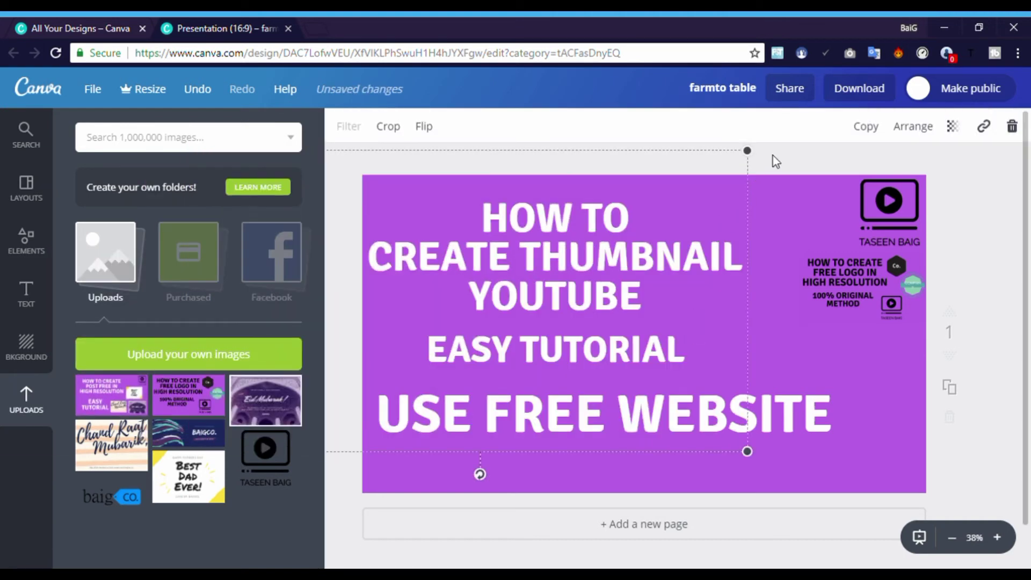
left_click_drag(747, 151, 419, 336)
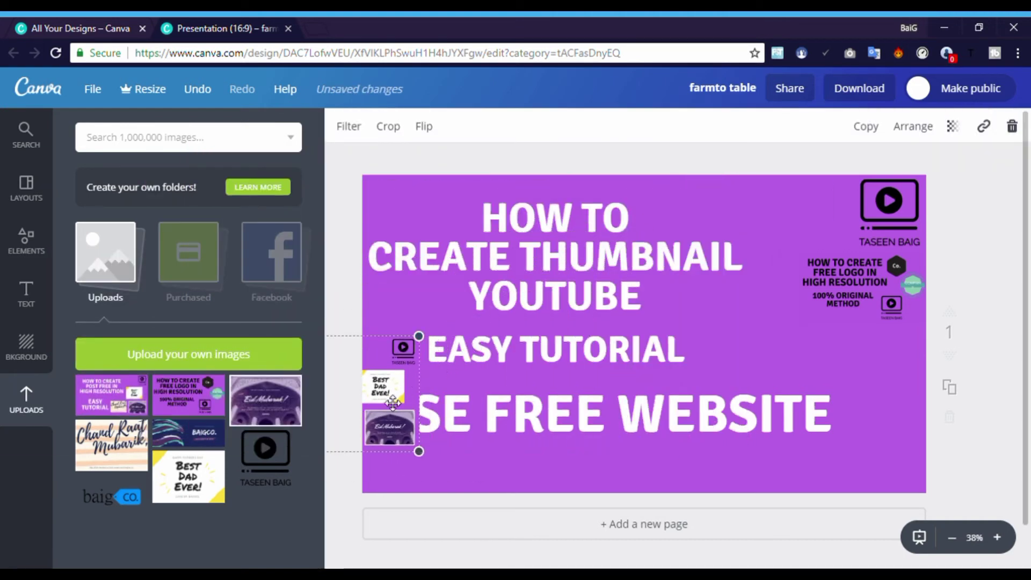
mouse_move(393, 403)
left_mouse_down()
mouse_move(803, 276)
mouse_move(733, 293)
mouse_move(803, 338)
left_mouse_up()
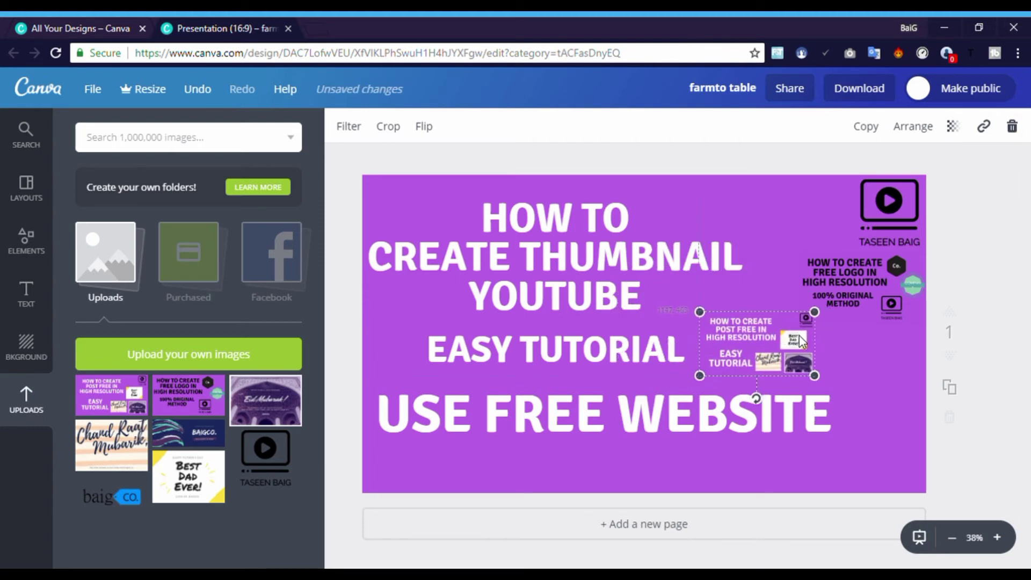
left_click(878, 356)
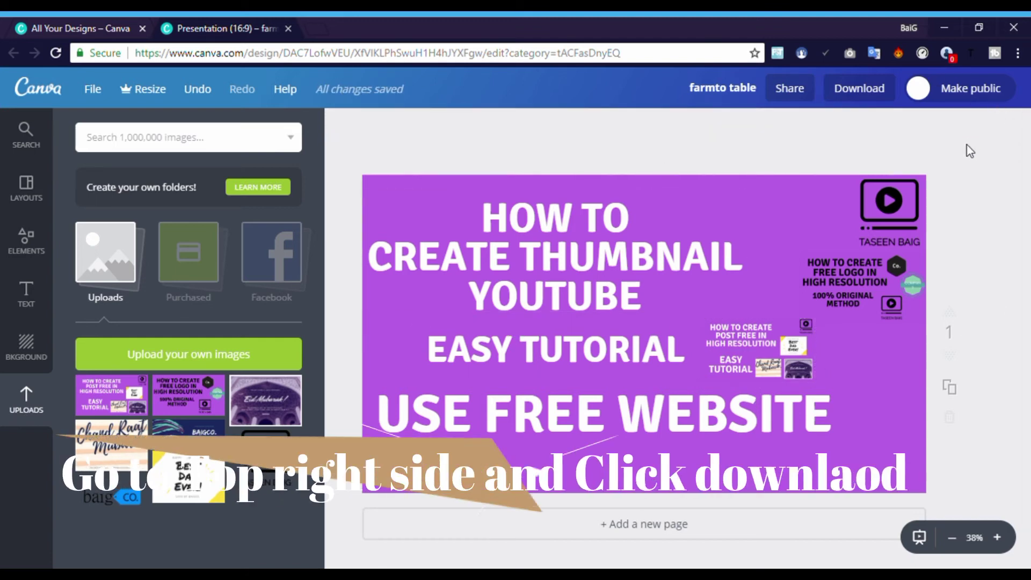
Step: Download the thumbnail with the file type changed from PDF - Print to PNG
left_click(870, 87)
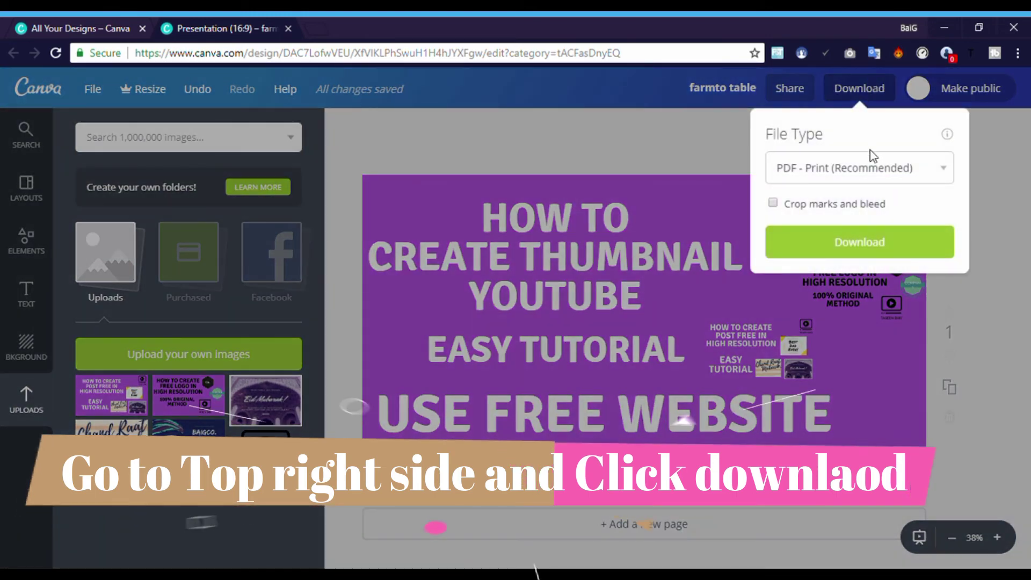
left_click(855, 181)
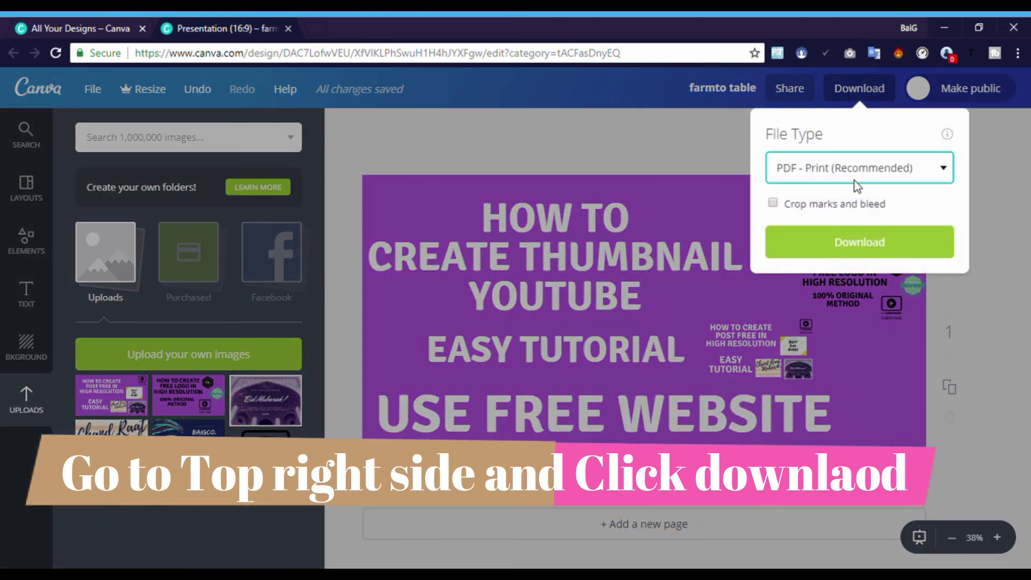
left_click(837, 218)
left_click(845, 260)
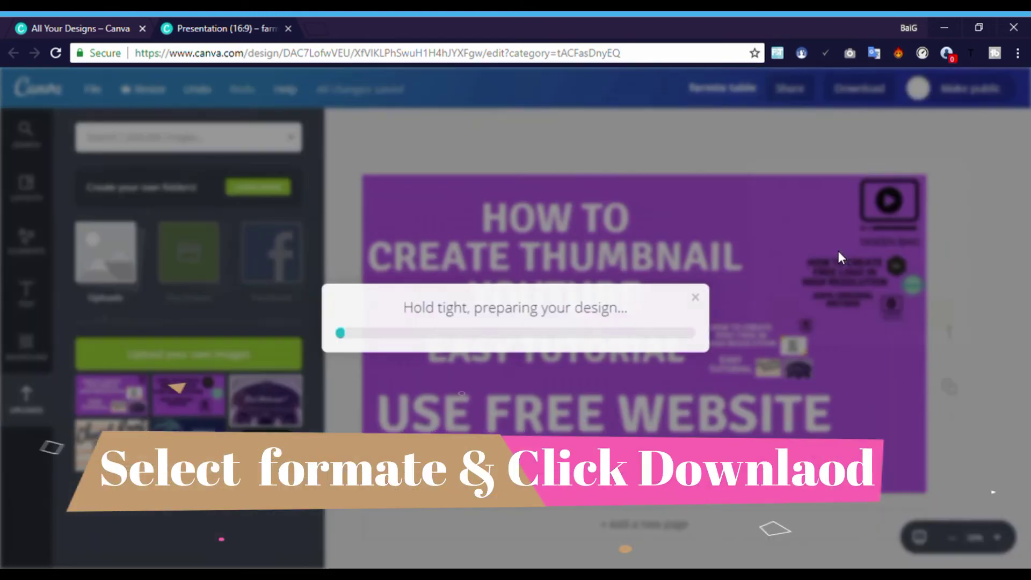